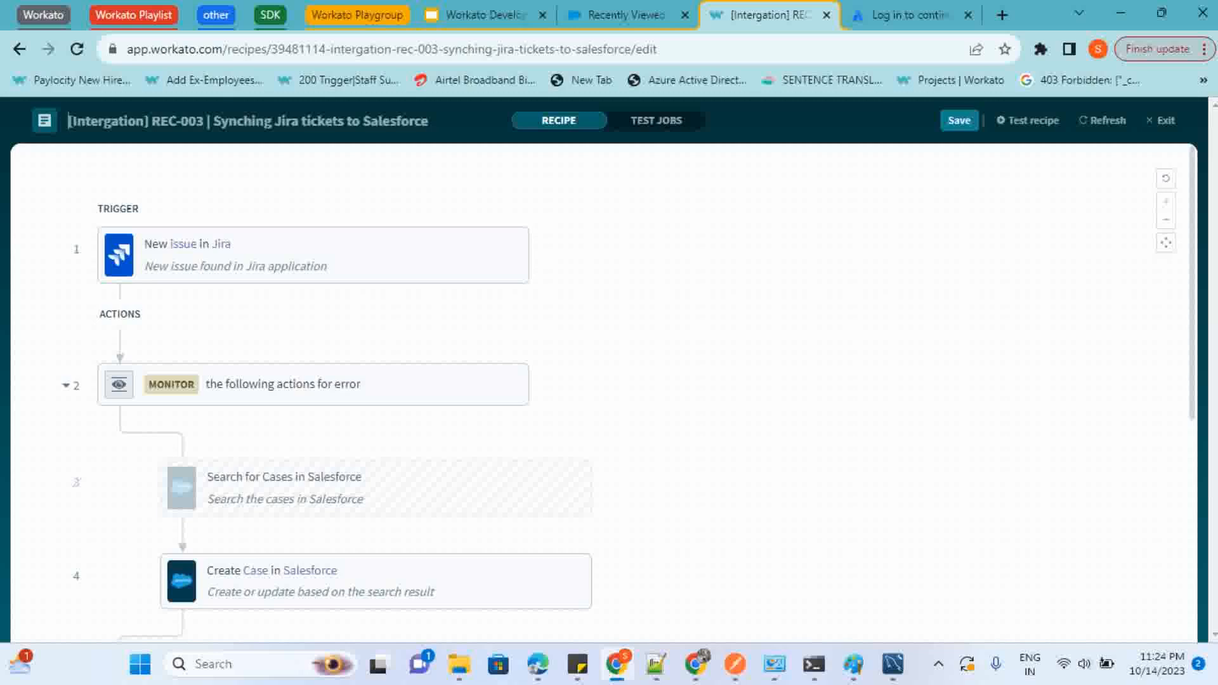
Open the New issue in Jira trigger's setup and move the Create Case action above Search for Cases inside the Monitor block
scroll(609, 394, down, 1)
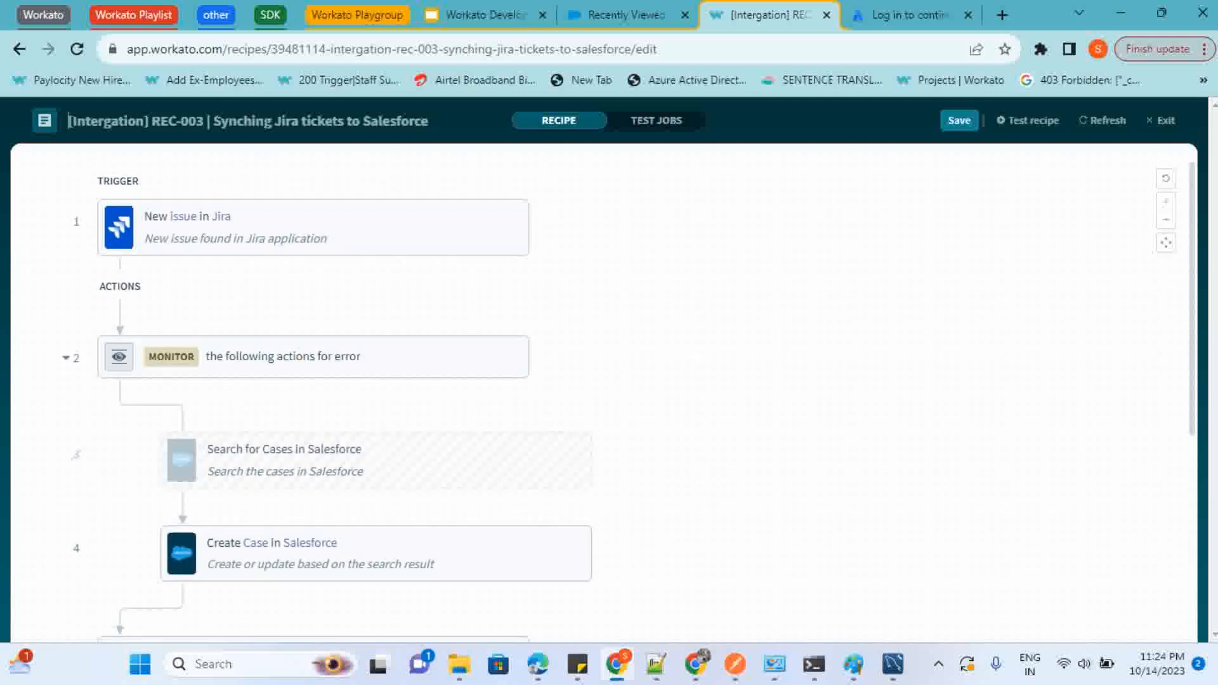
click(313, 227)
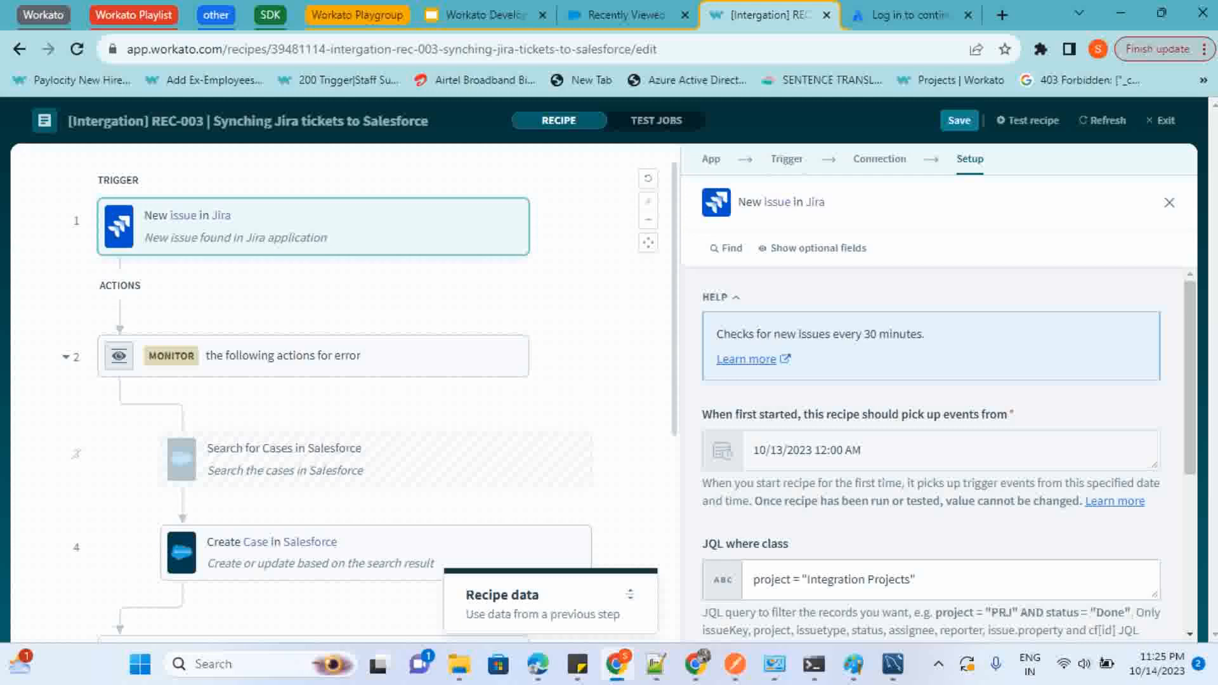
scroll(380, 460, down, 2)
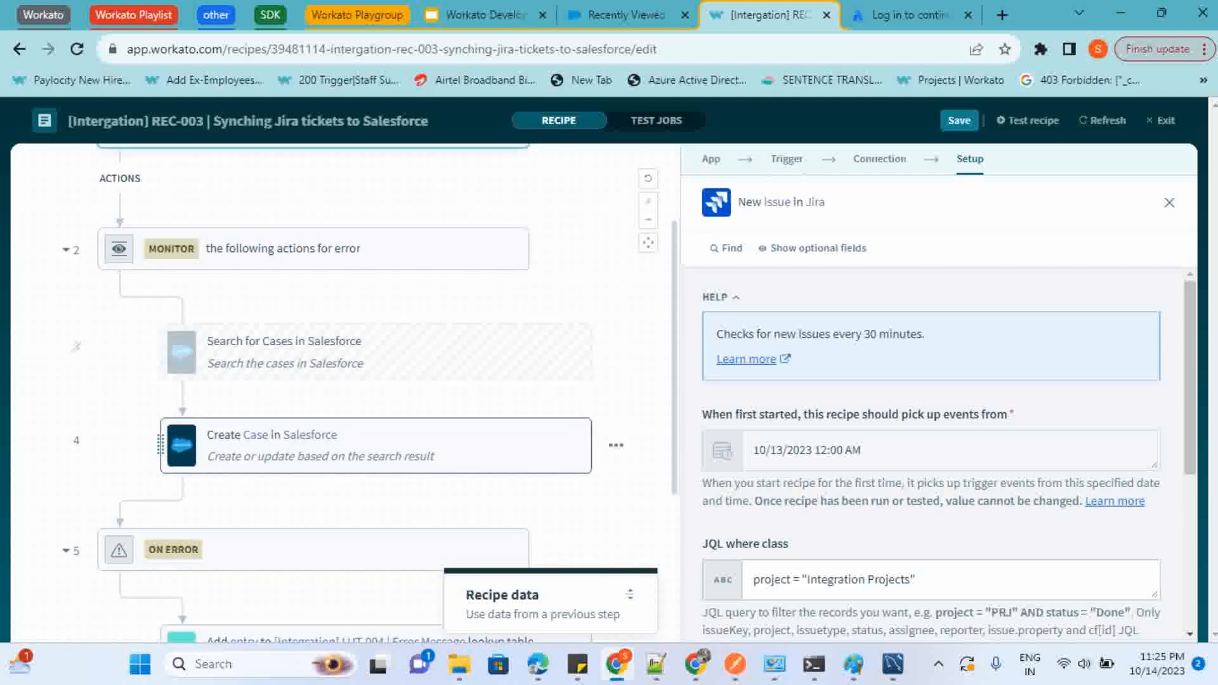
drag(160, 445, 184, 317)
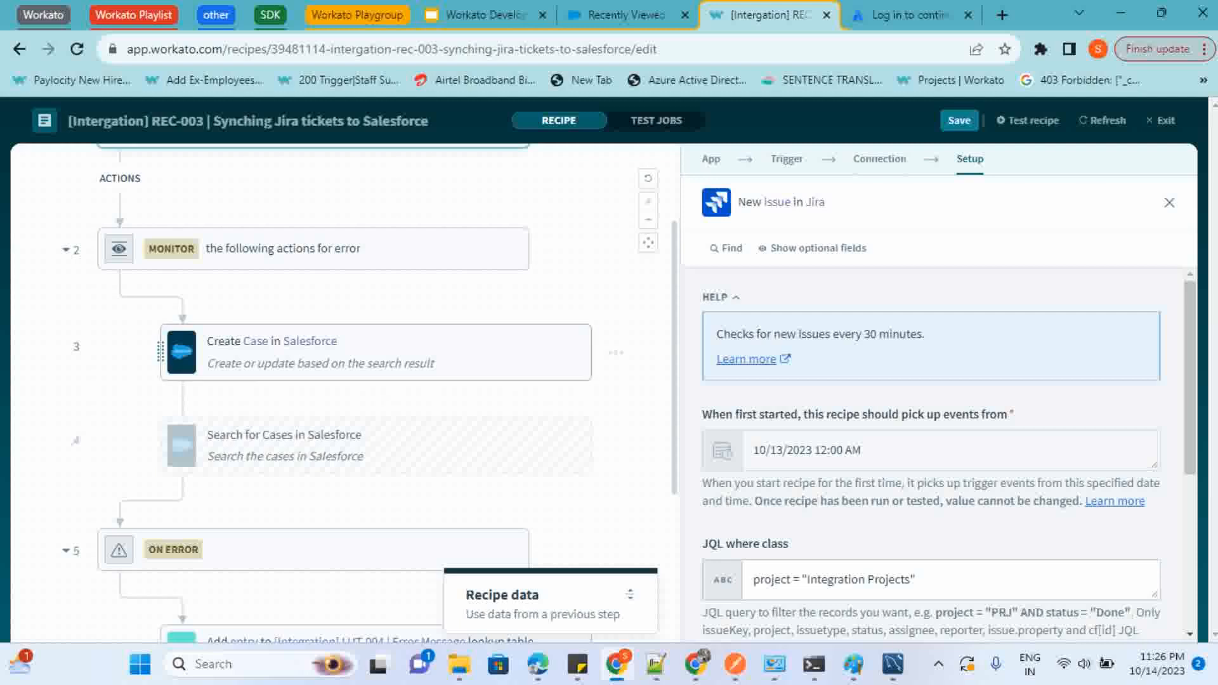
Examine the field mappings of the Create Case in Salesforce action, from Contact ID and Description to Priority, Status and Subject
click(375, 352)
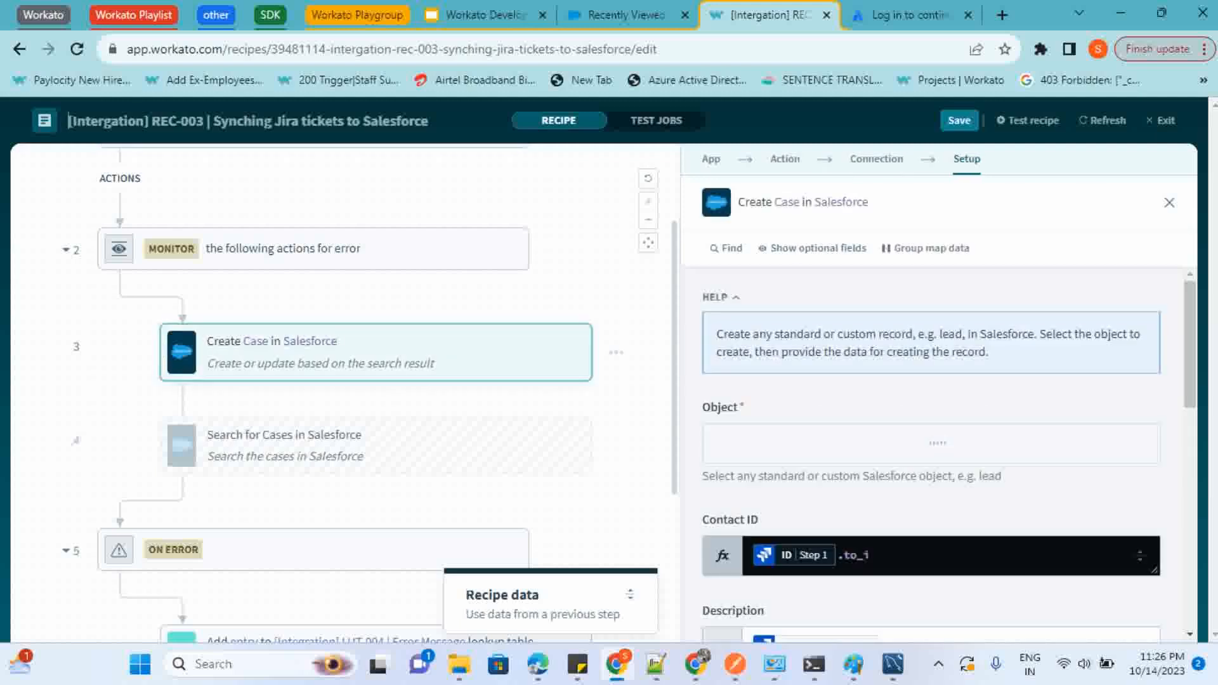
scroll(931, 454, down, 2)
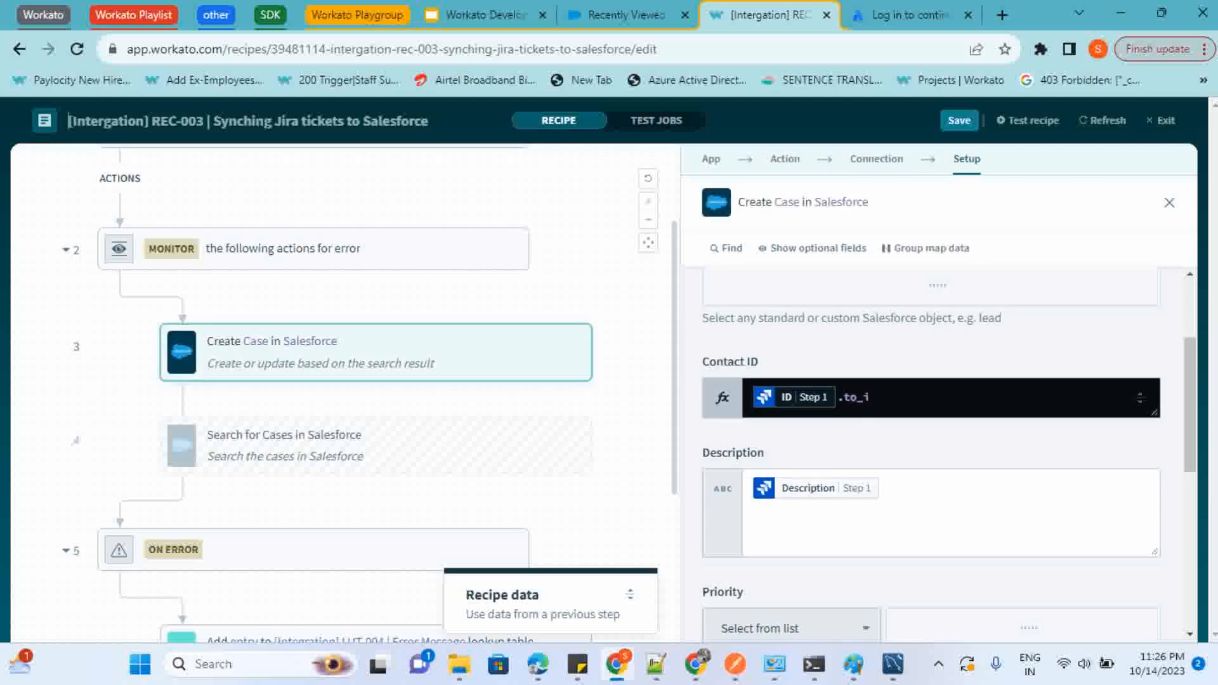
scroll(931, 454, down, 2)
scroll(931, 453, down, 5)
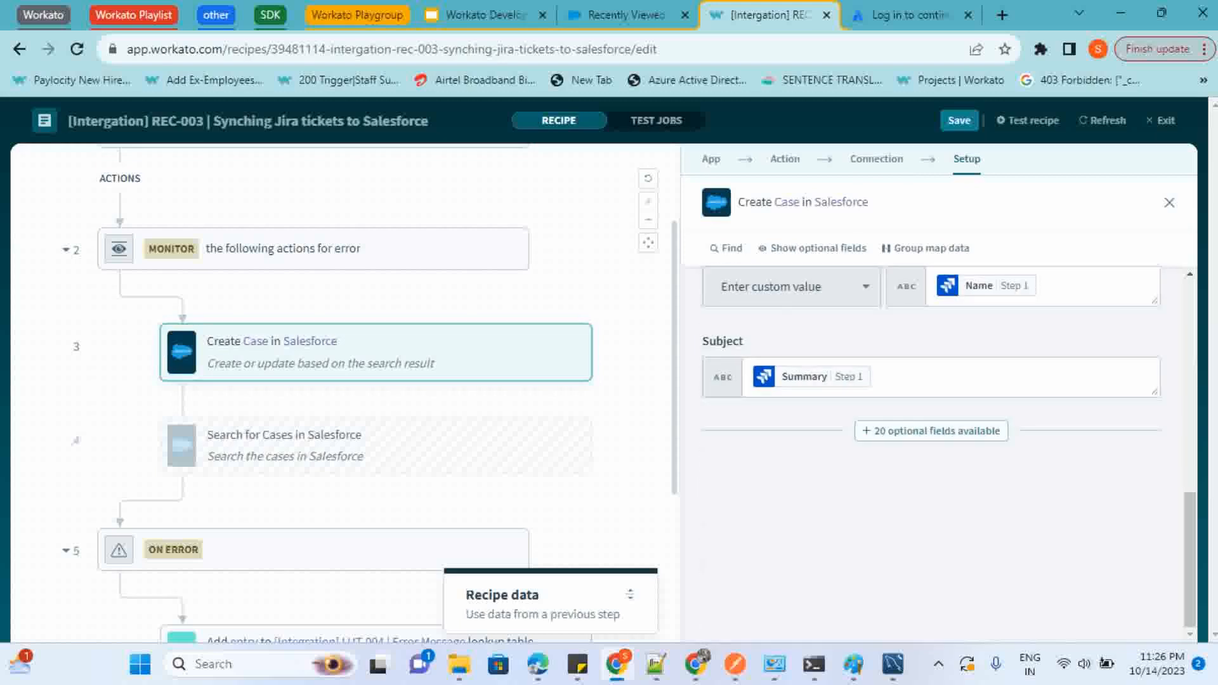
scroll(385, 398, down, 1)
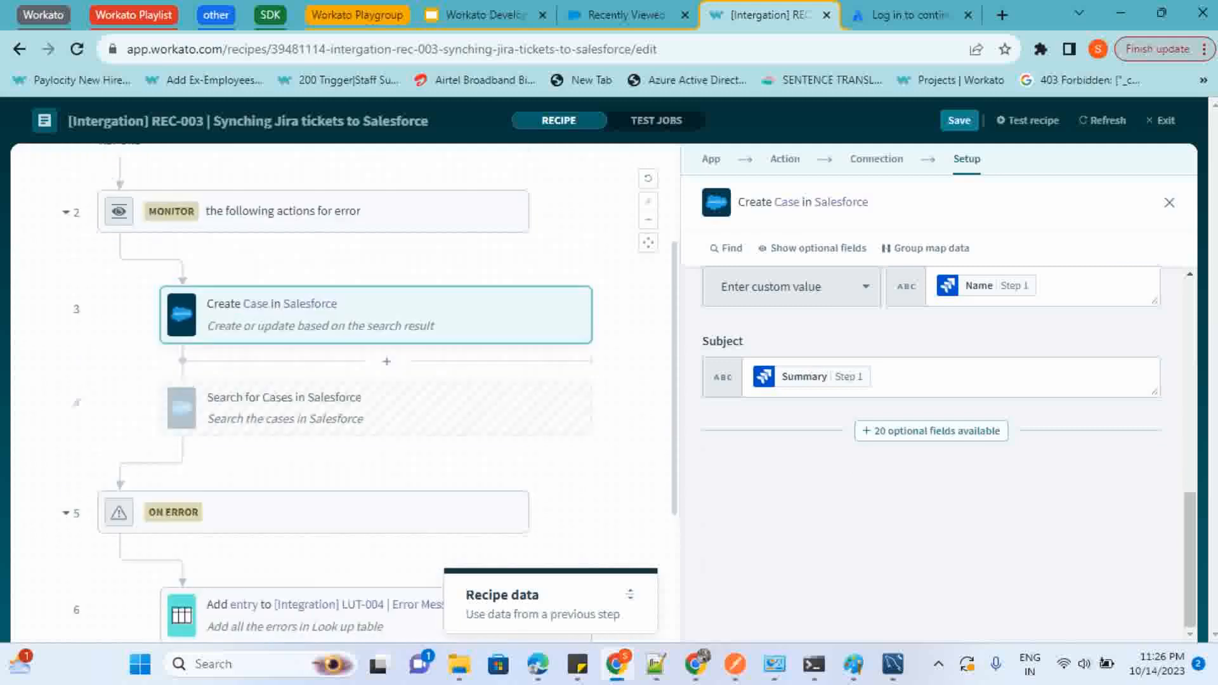
scroll(386, 399, up, 2)
scroll(386, 398, down, 1)
scroll(931, 432, up, 2)
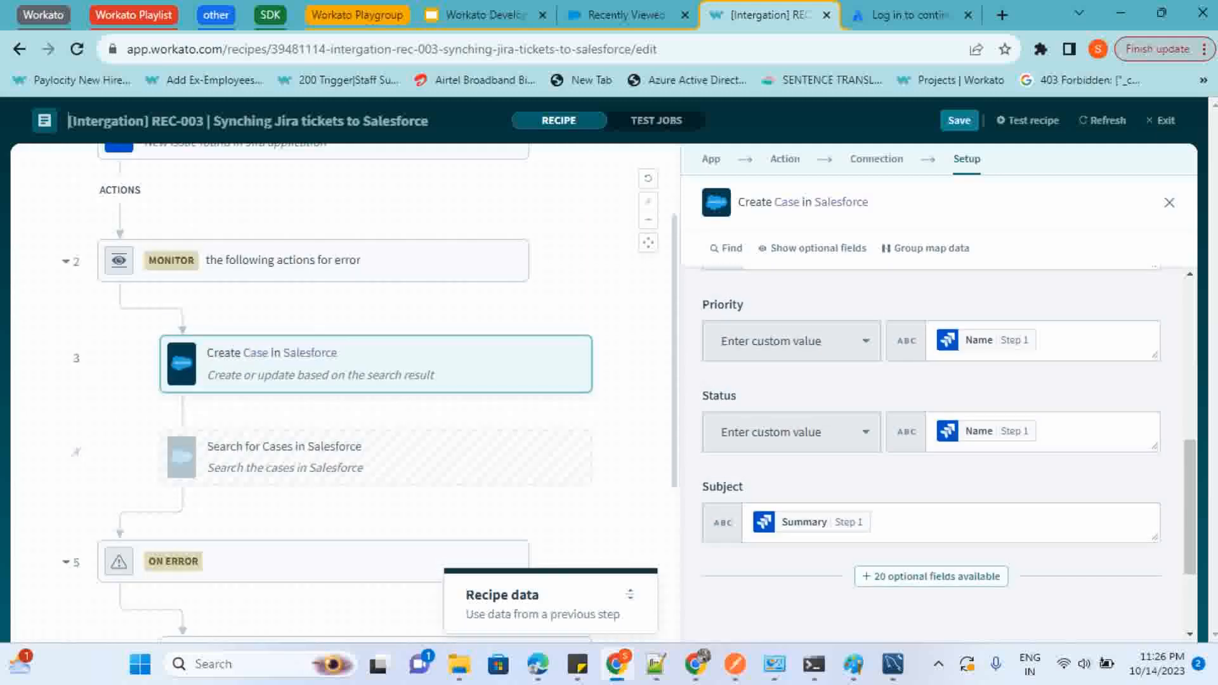
scroll(931, 431, up, 3)
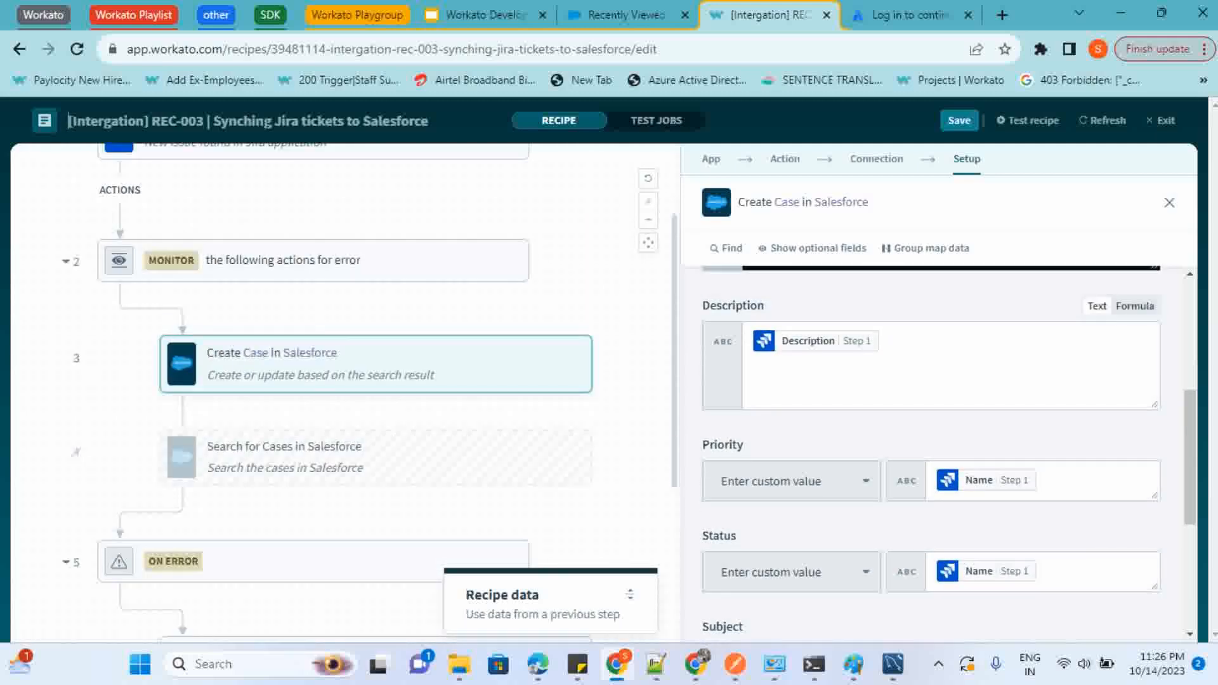
scroll(931, 431, down, 3)
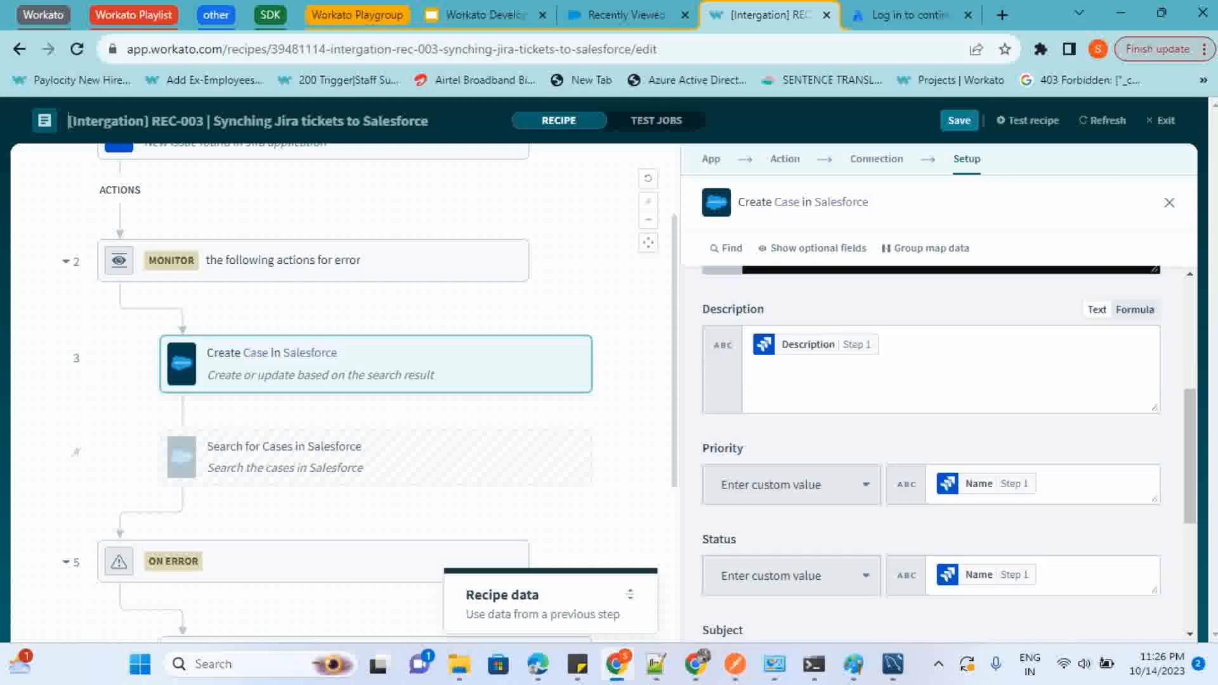
scroll(931, 431, down, 2)
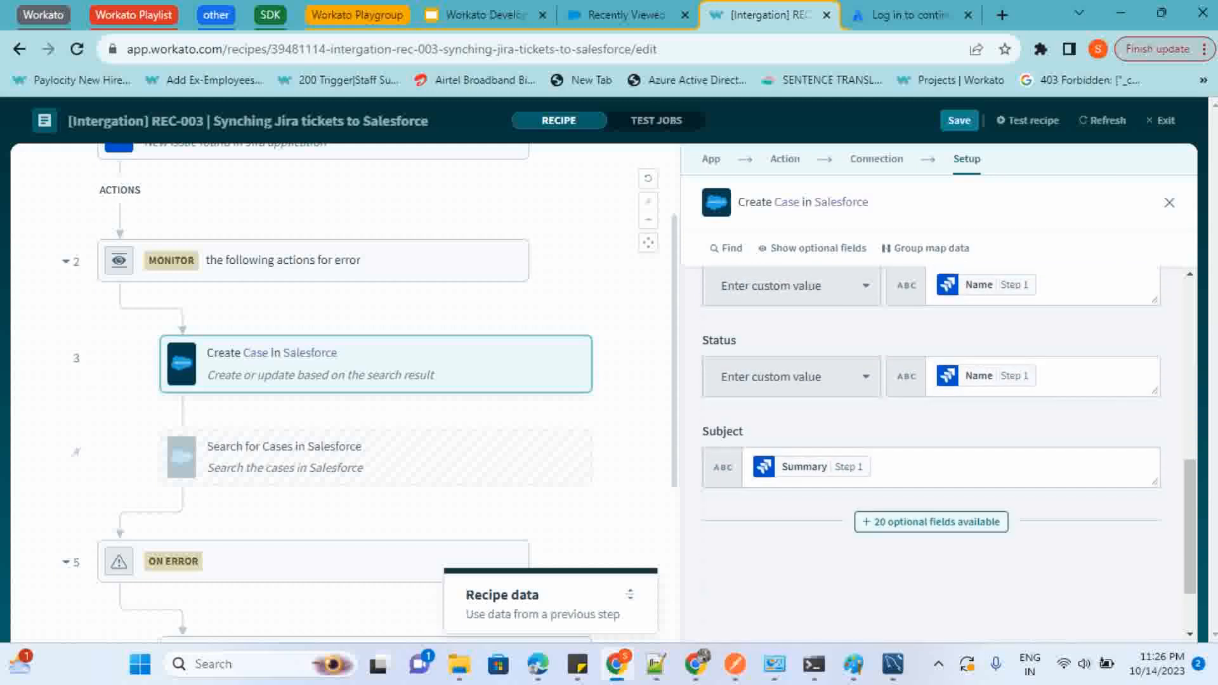
Look through the optional fields available for the Create Case action and leave the list without applying changes
click(930, 521)
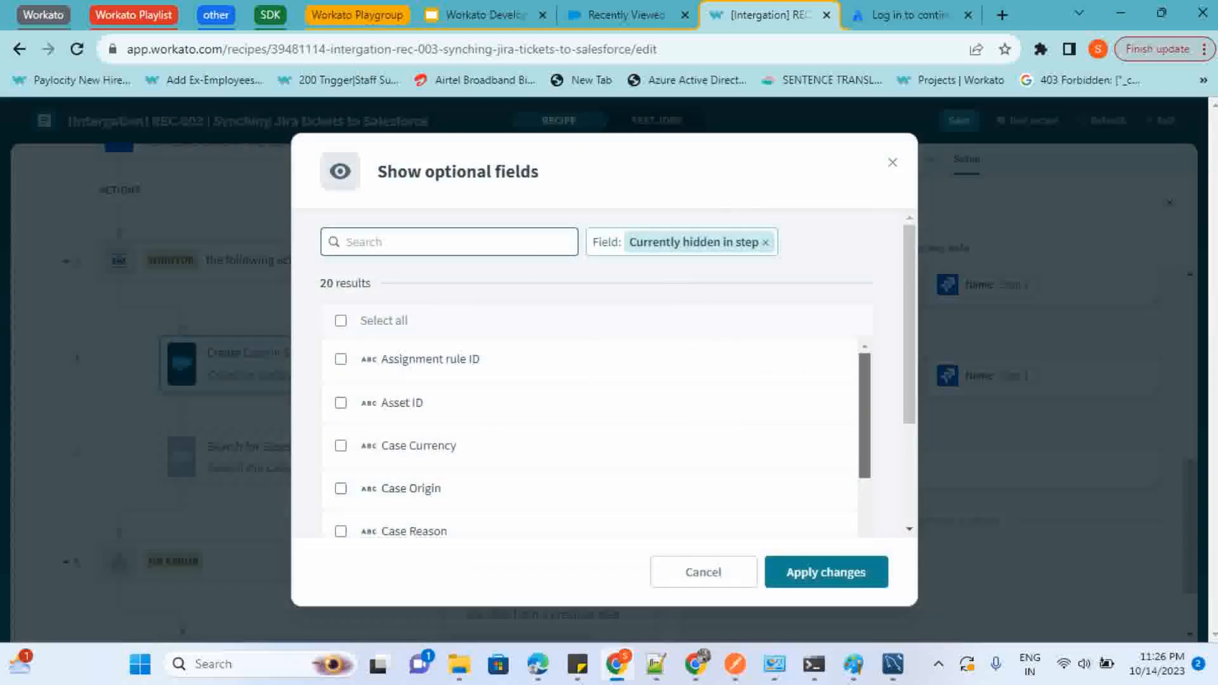
scroll(590, 438, down, 4)
scroll(590, 437, down, 1)
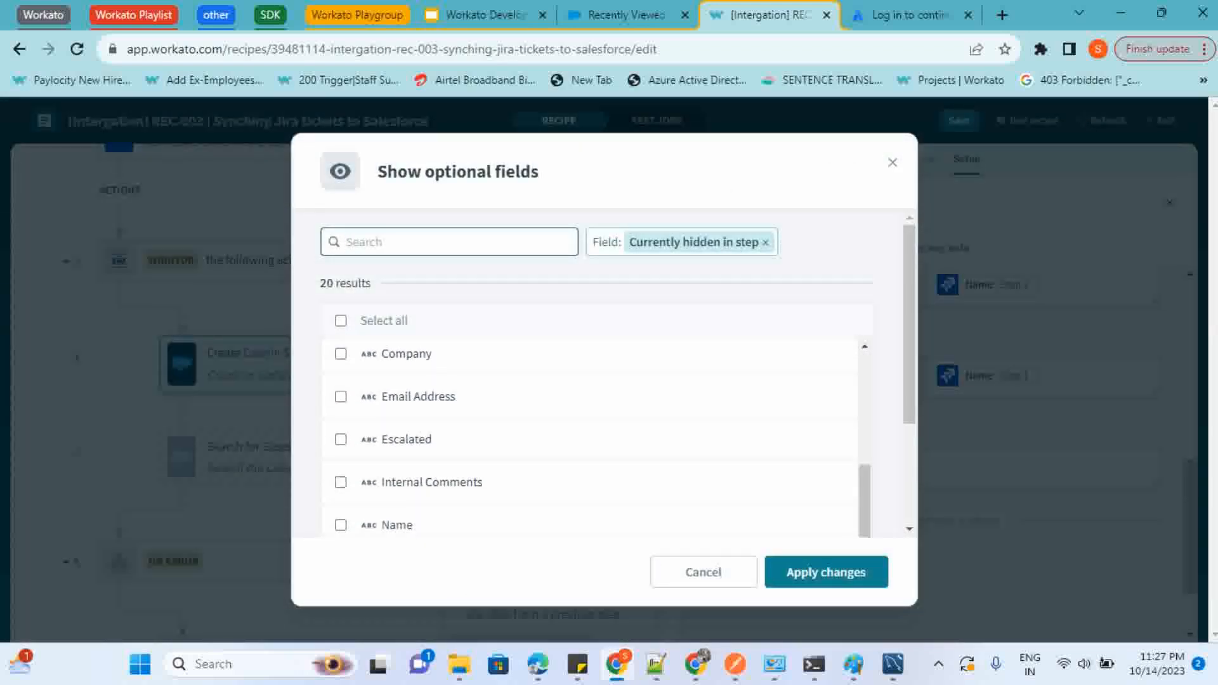
scroll(590, 491, down, 2)
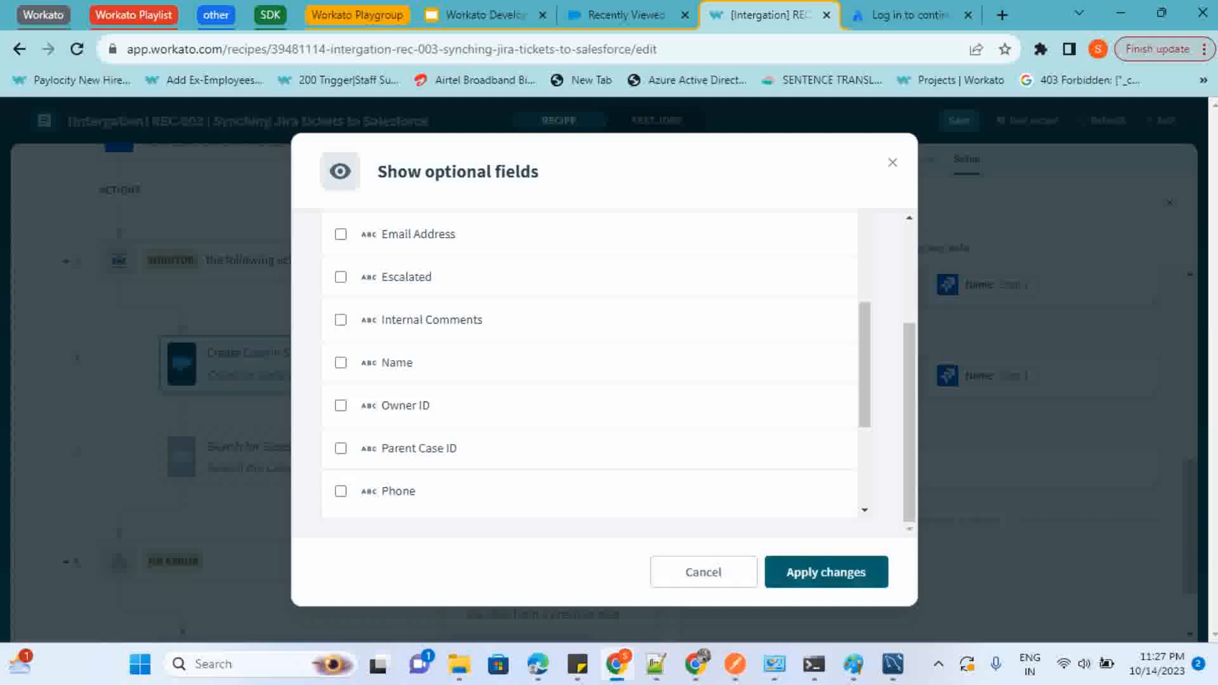
click(702, 571)
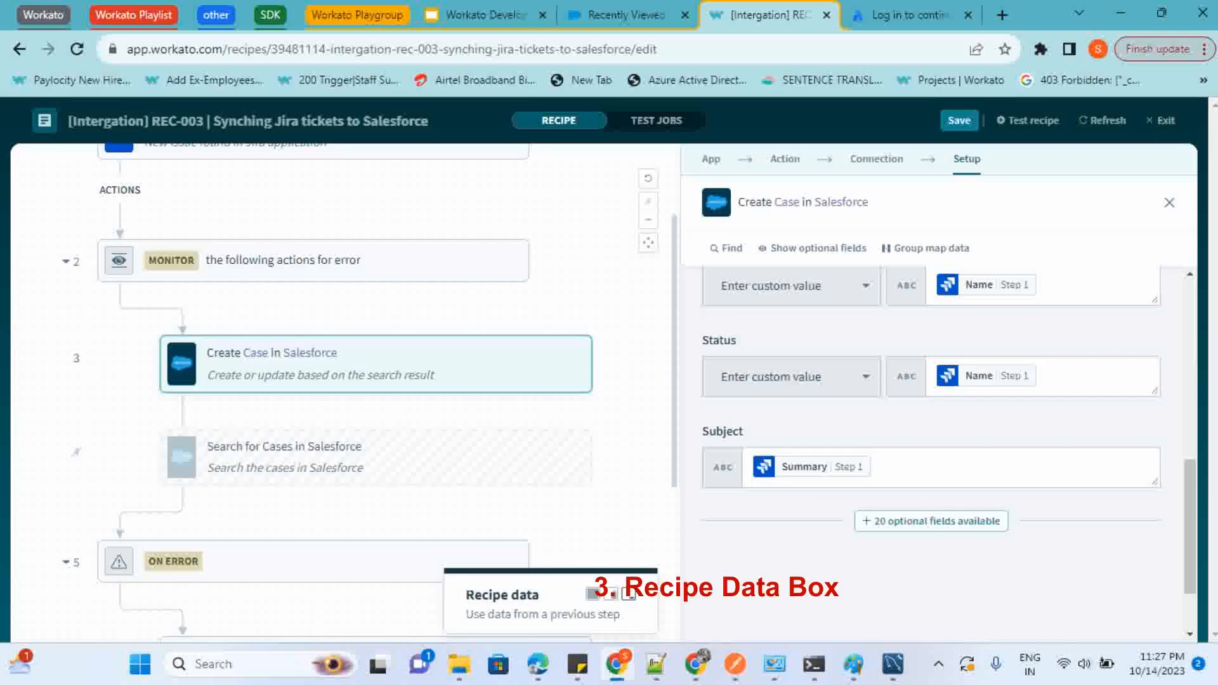
Expand the recipe data box and compare the Jira New issue datapills with the Create Case field mappings
click(527, 613)
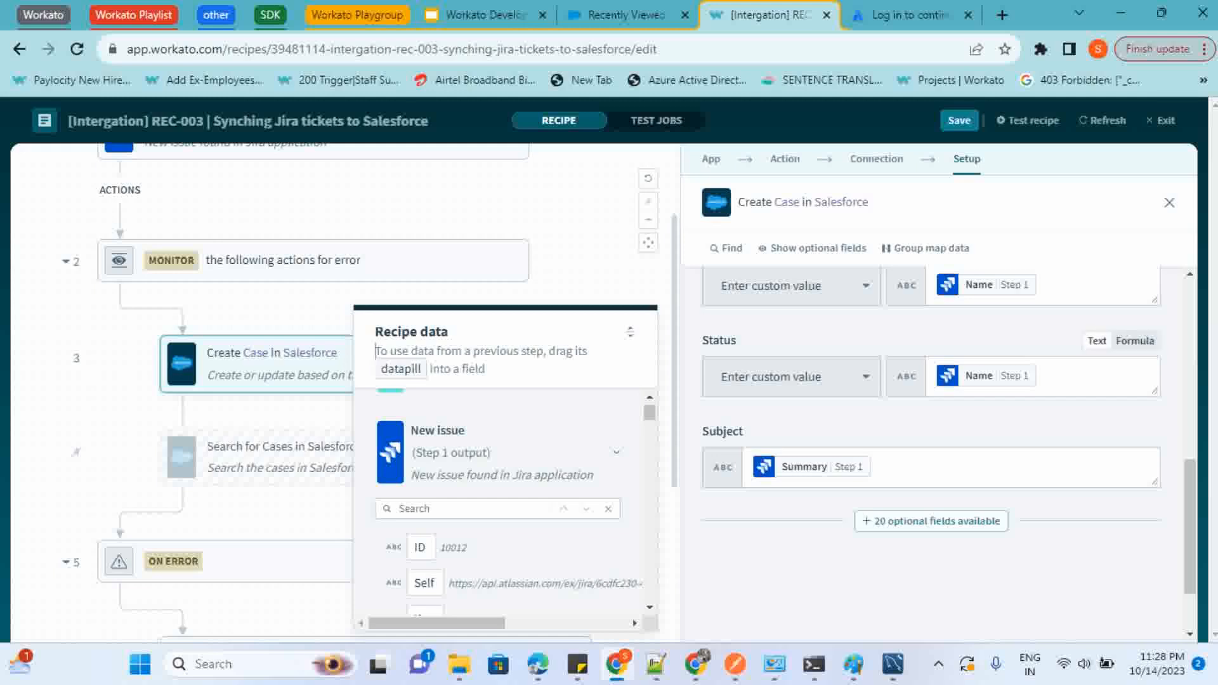
scroll(938, 453, up, 5)
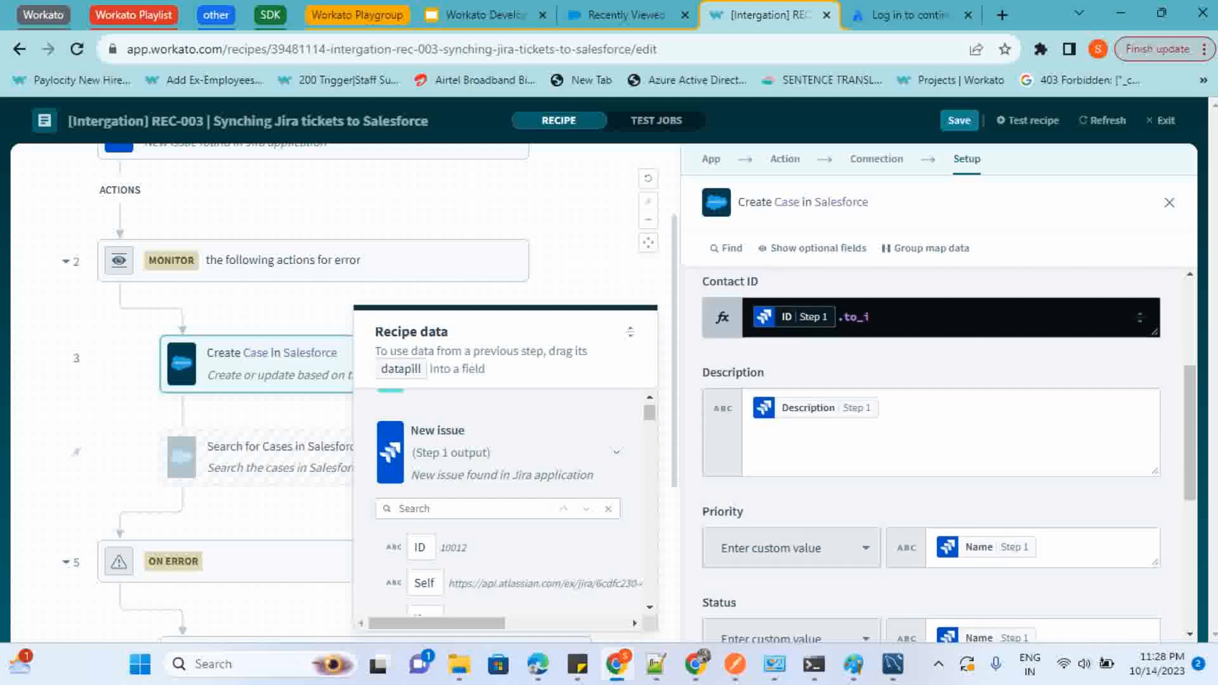
scroll(939, 453, up, 2)
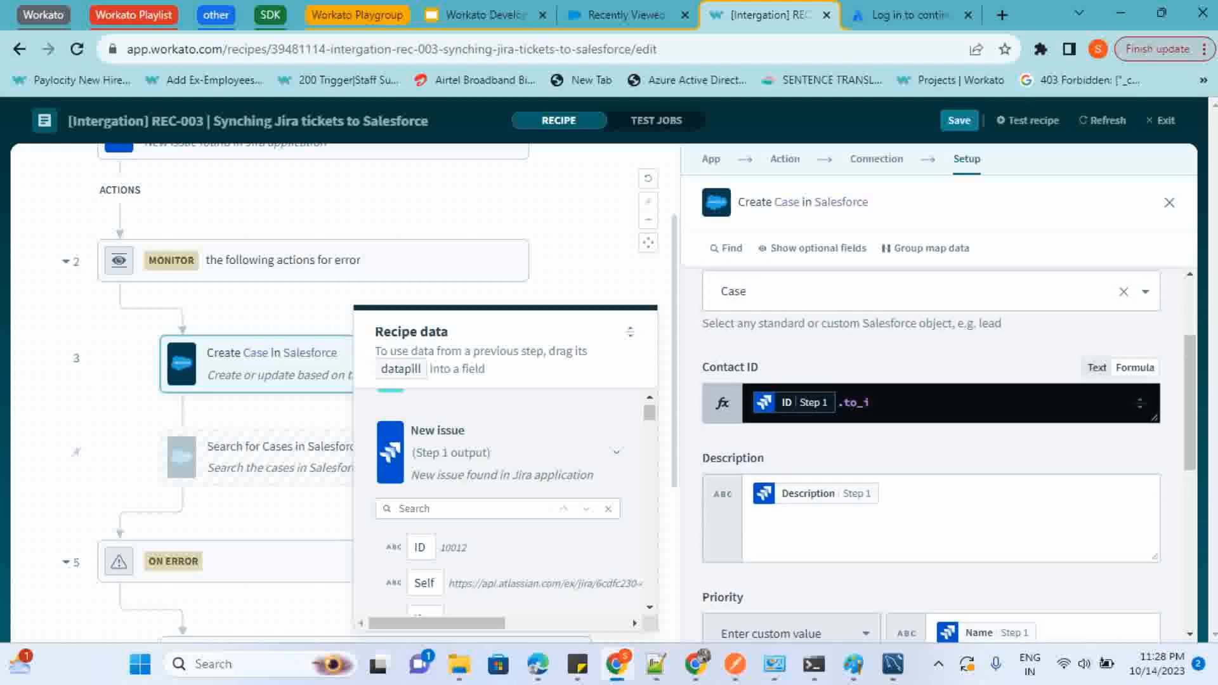
scroll(939, 453, down, 5)
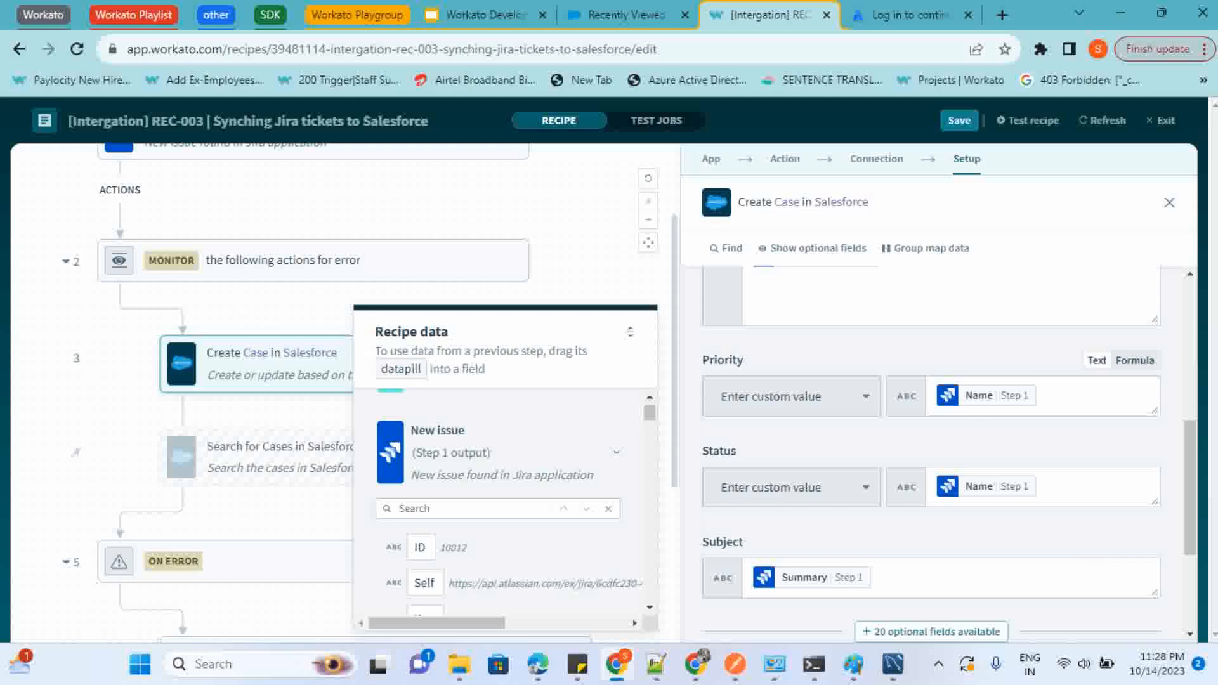
scroll(939, 444, up, 2)
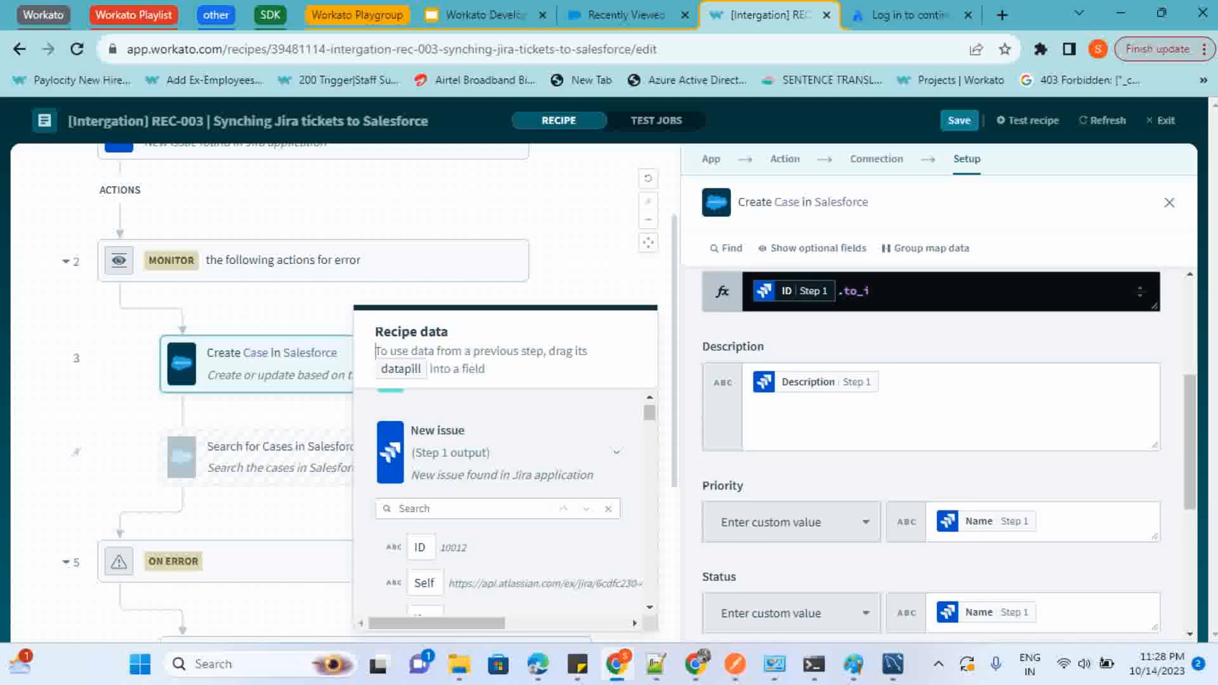
scroll(508, 504, down, 1)
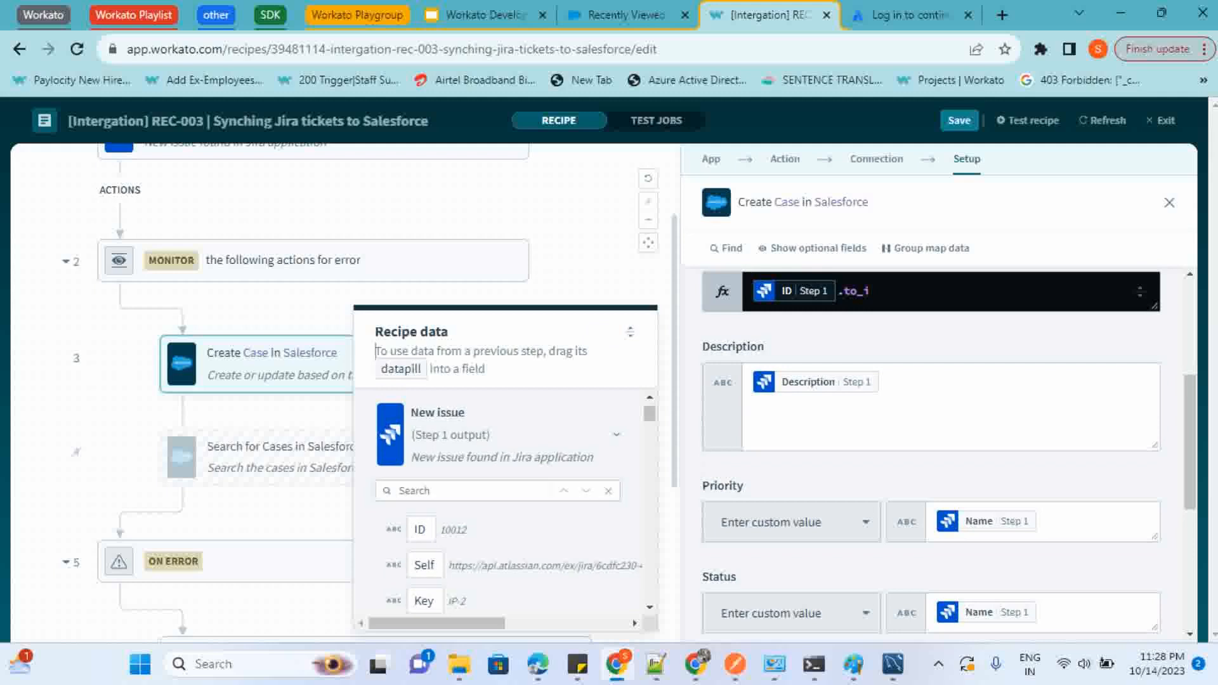
scroll(812, 422, up, 1)
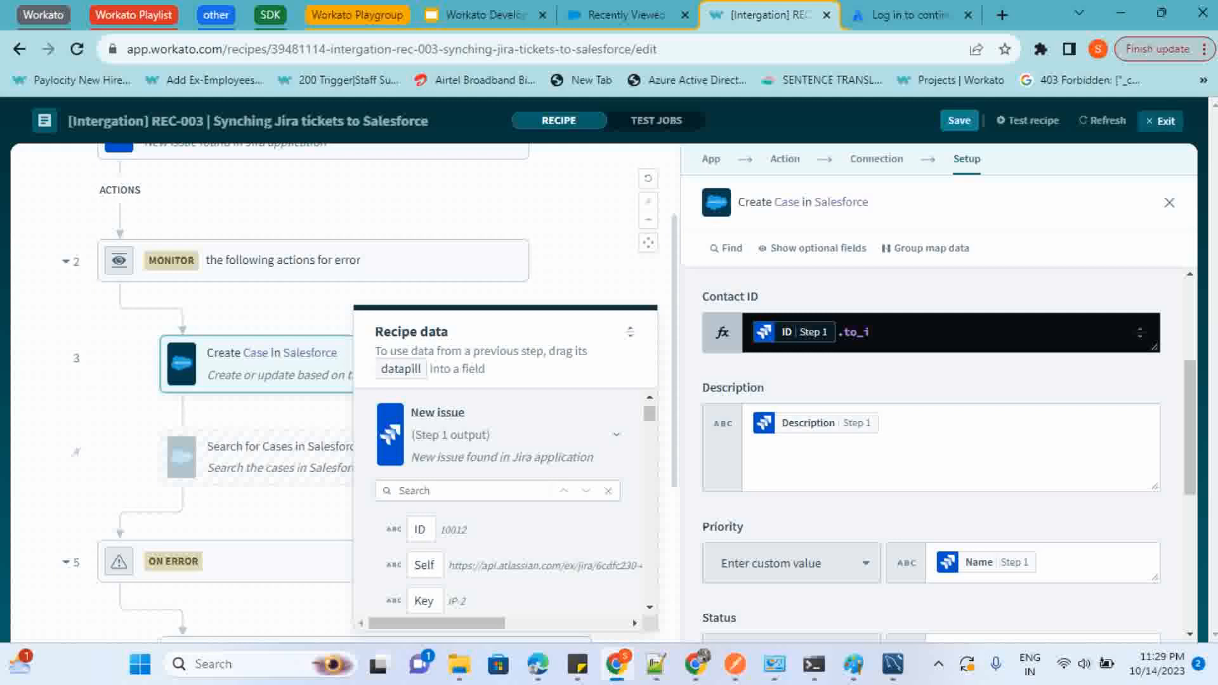
Save the REC-003 Jira to Salesforce recipe and exit the recipe editor
click(1161, 120)
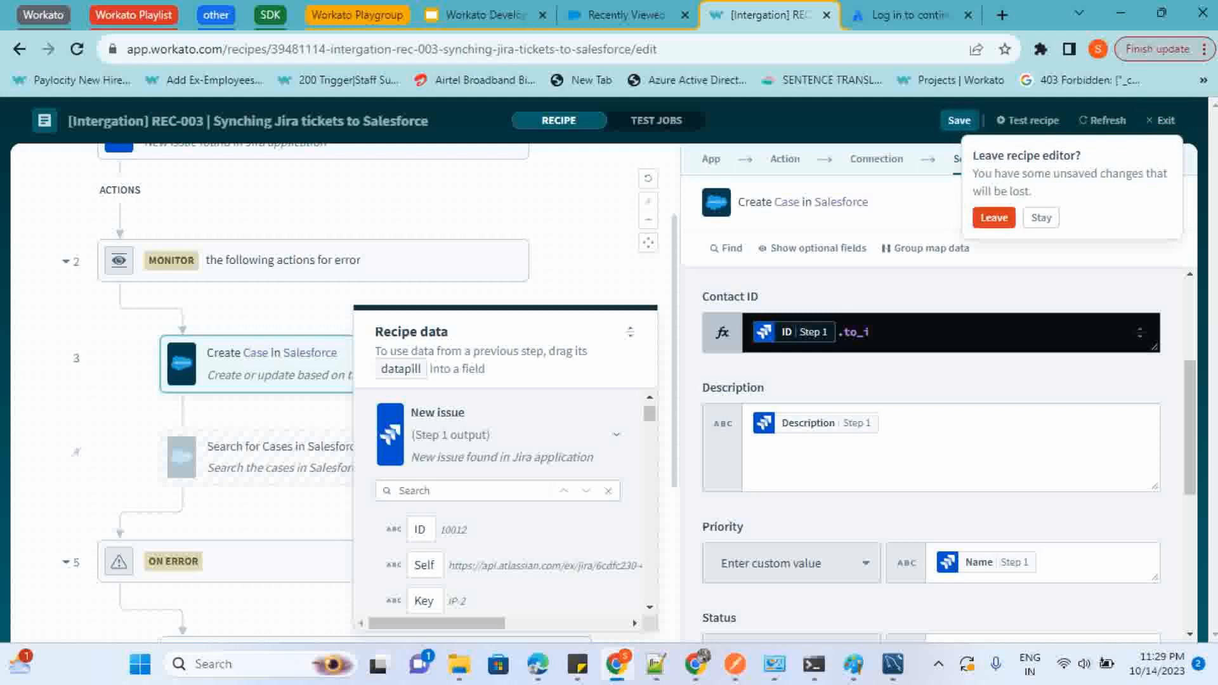
click(959, 120)
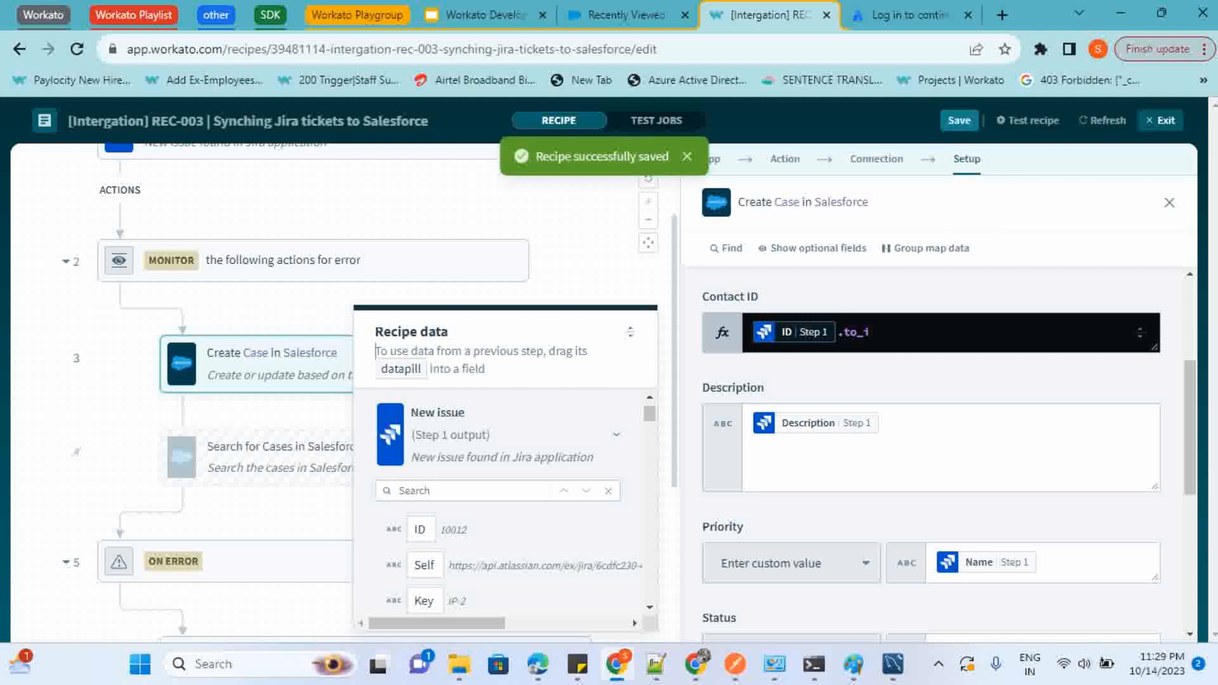
click(1160, 120)
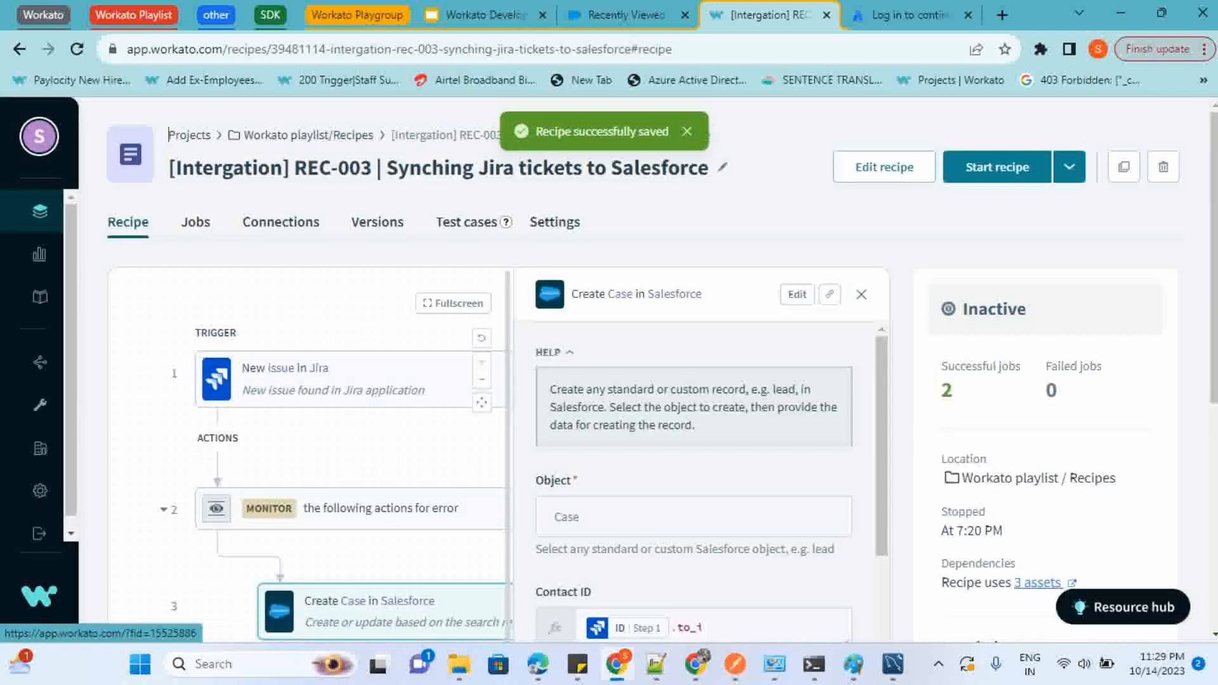
Open the "[Integration] REC-004 | Data Manipulation" recipe from the Workato playlist/Recipes folder for editing
click(309, 135)
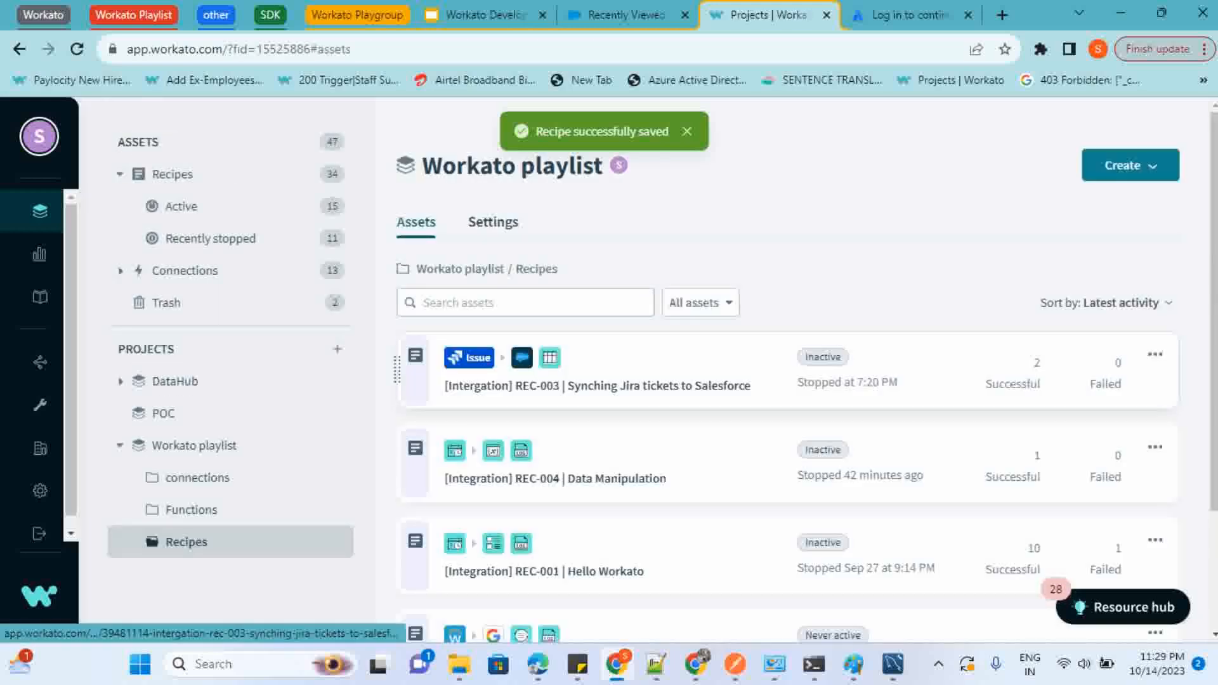
scroll(555, 479, down, 1)
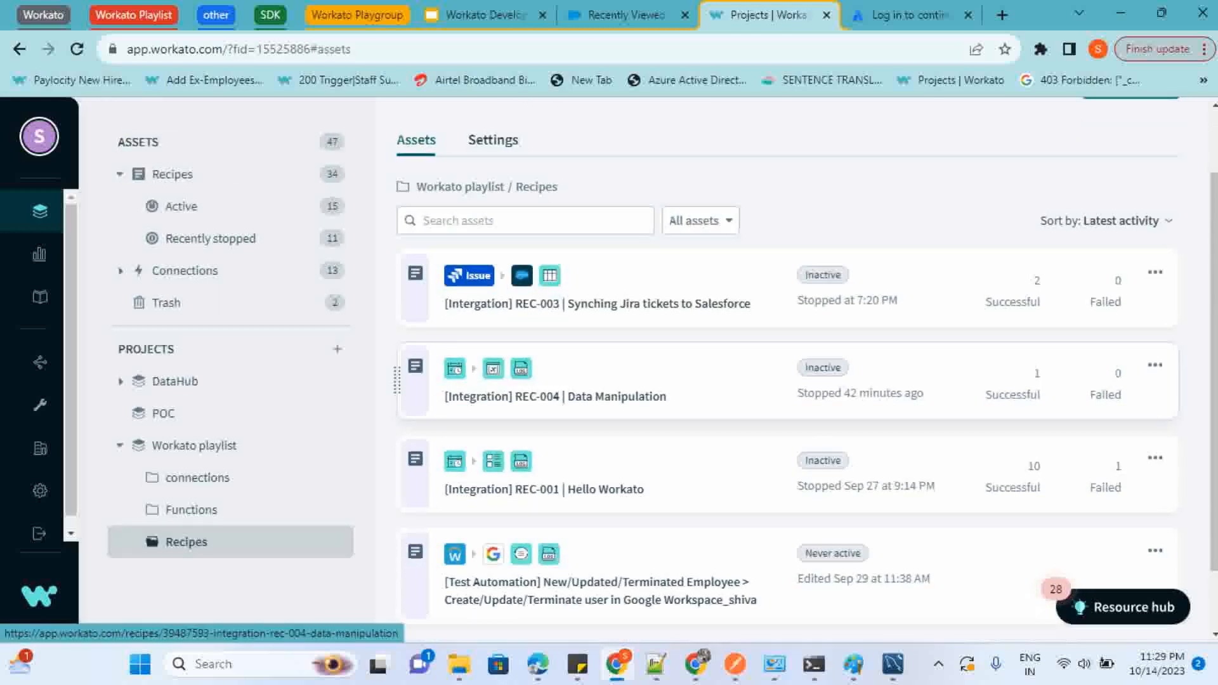
click(539, 397)
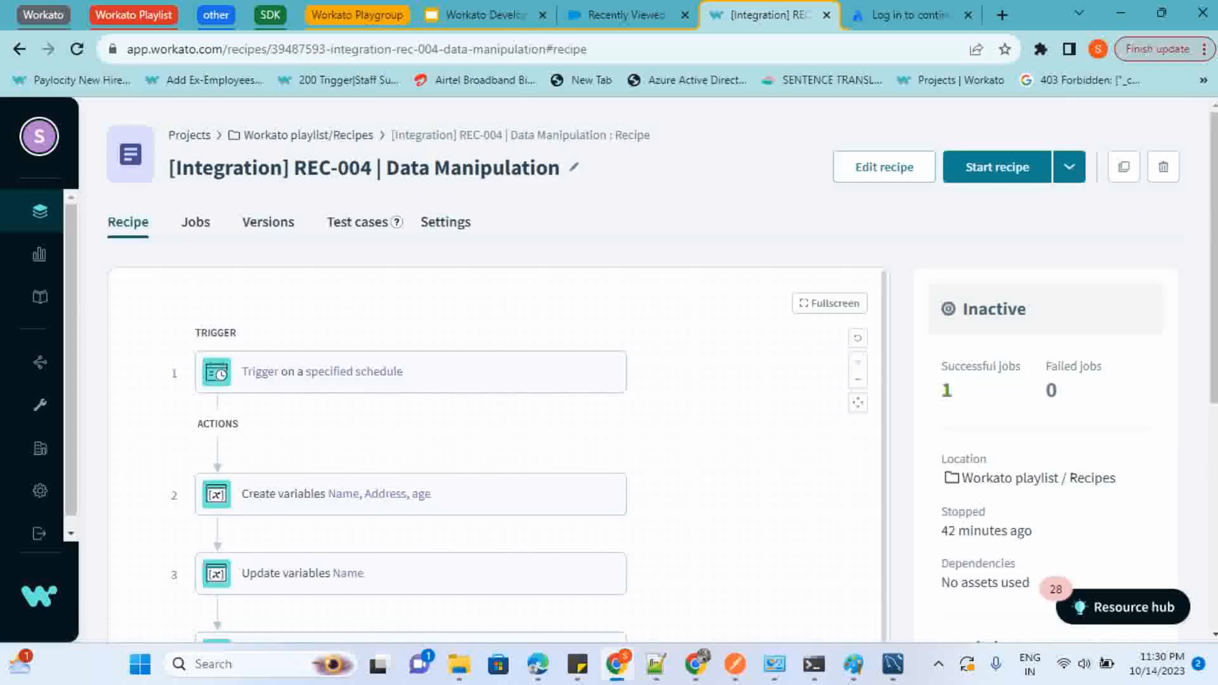
click(883, 168)
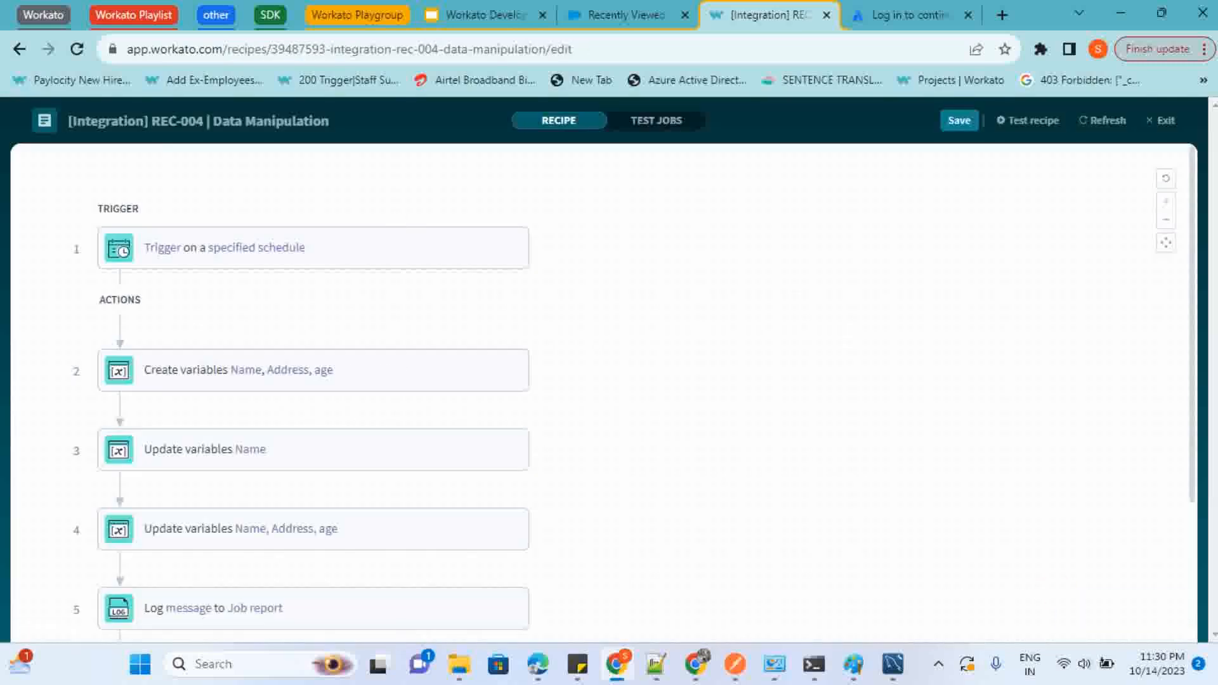
Review the scheduled trigger's interval settings and the Name, Address and age values in the Create variables action
scroll(602, 393, down, 1)
click(313, 330)
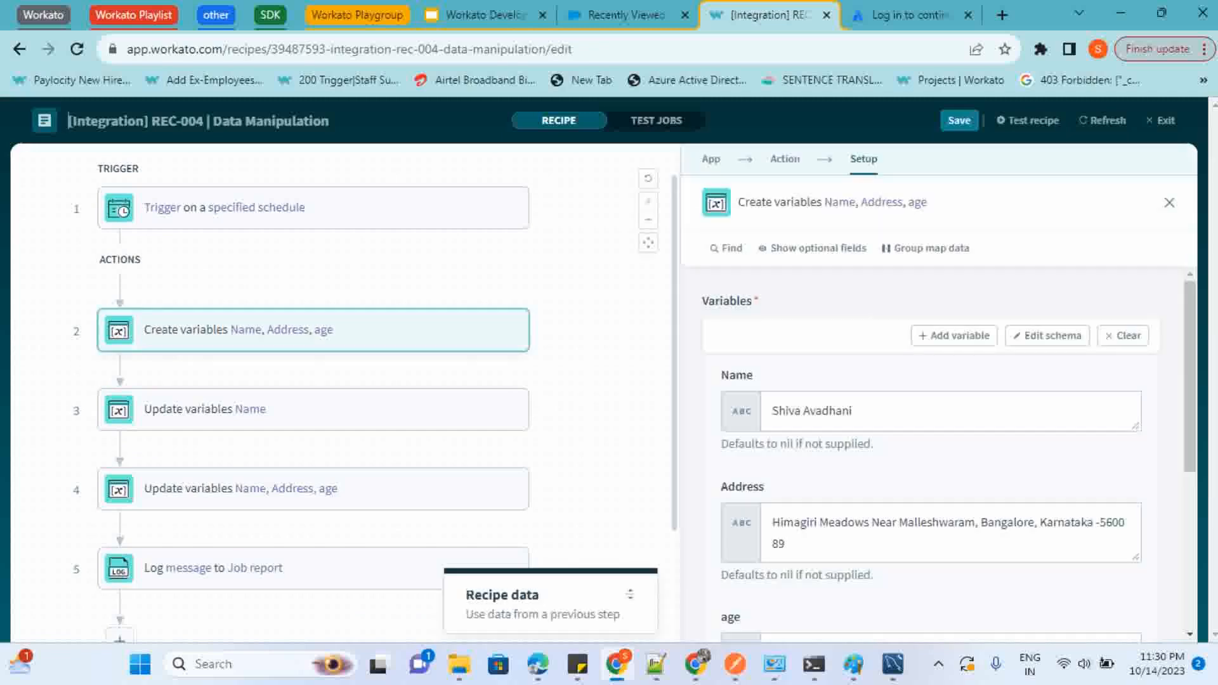
click(313, 207)
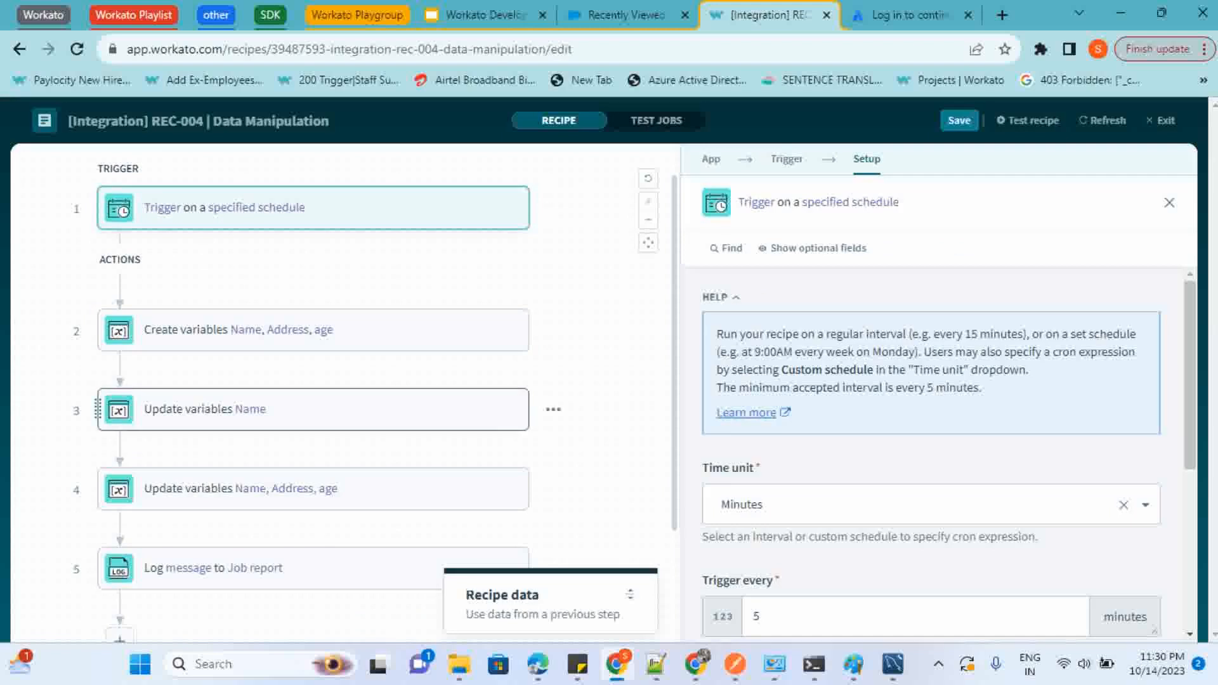
scroll(939, 444, down, 2)
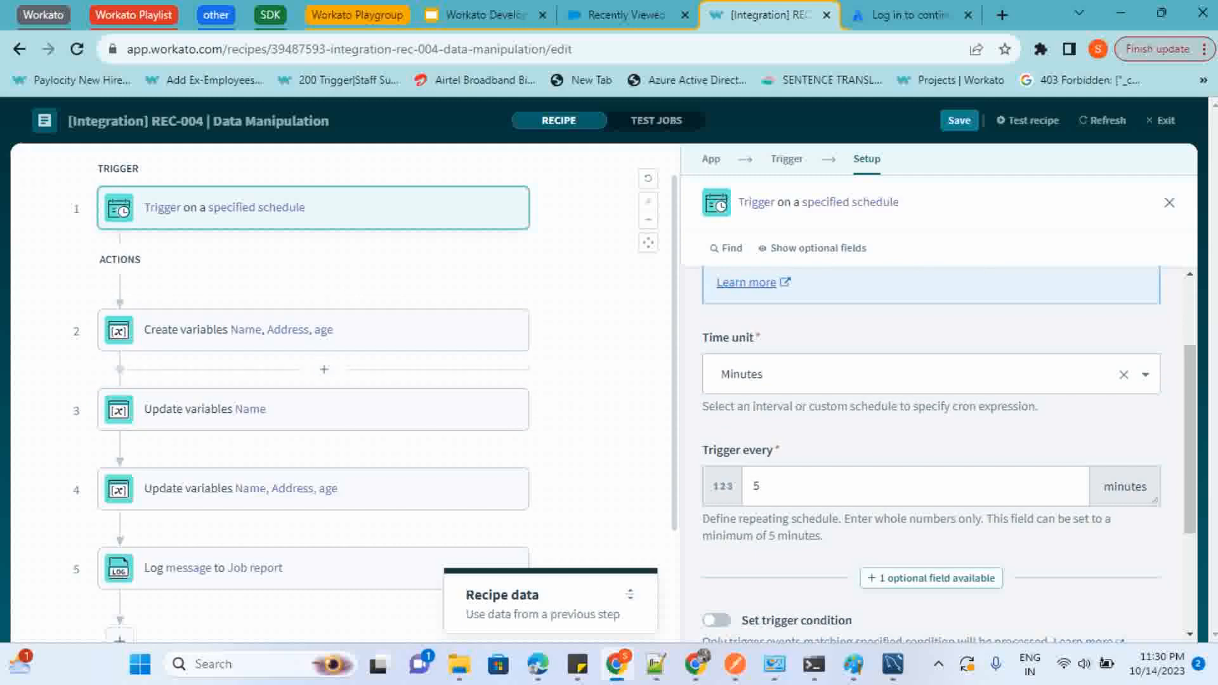
click(313, 329)
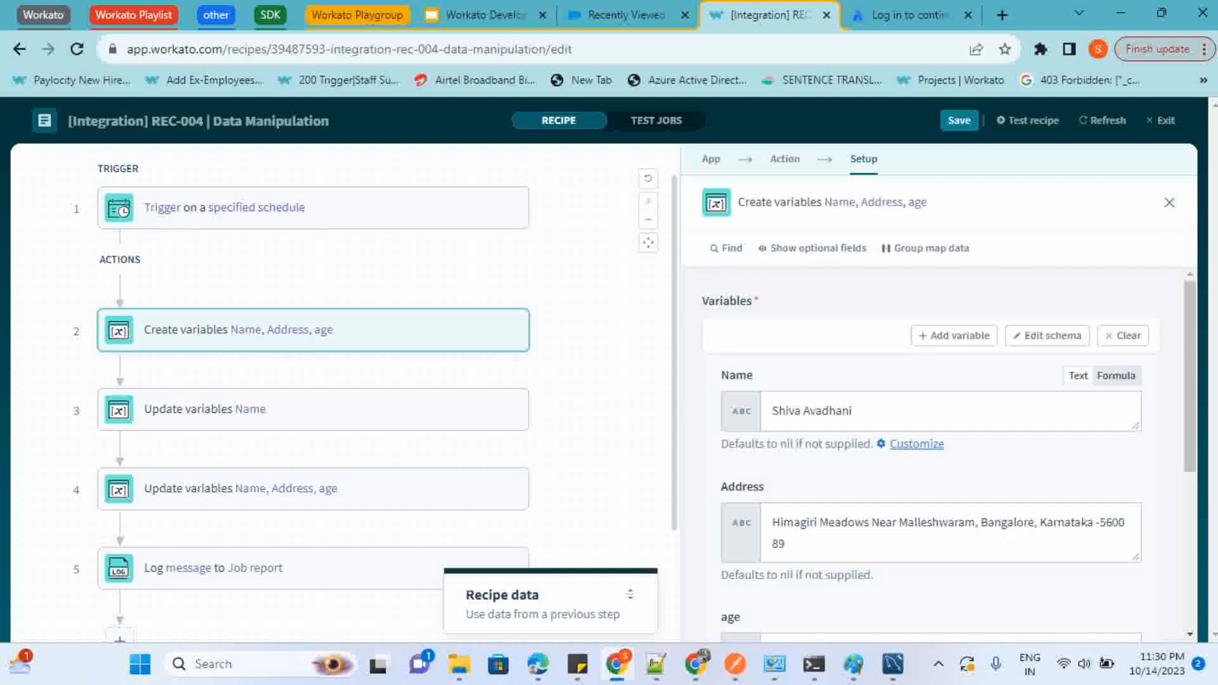
scroll(931, 457, down, 1)
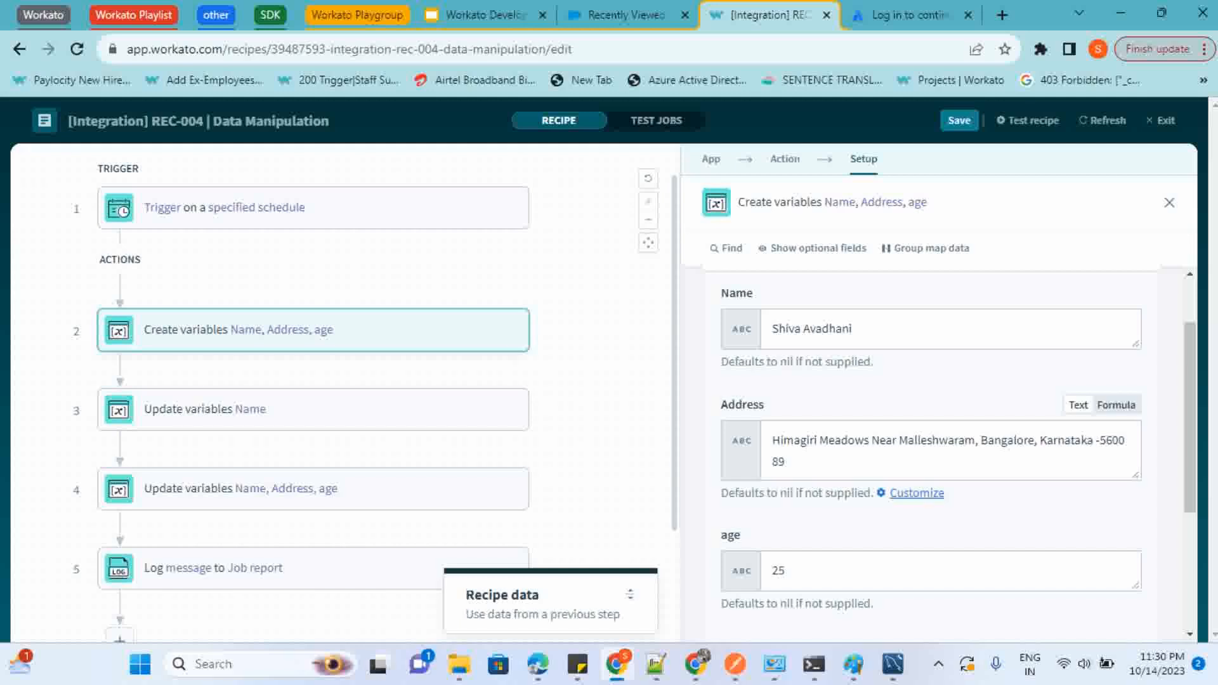
Highlight the individual parts of the Address value in the Create variables action to examine its comma-separated structure
click(772, 440)
drag(773, 440, 987, 440)
double_click(999, 440)
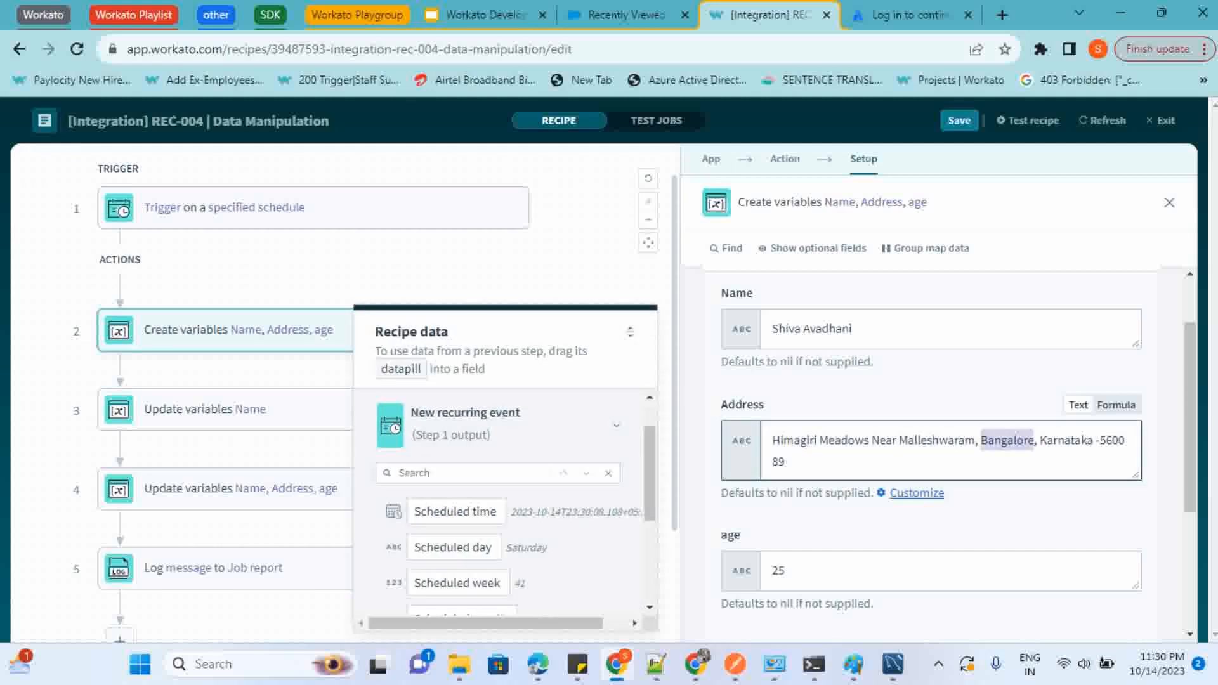
double_click(1066, 440)
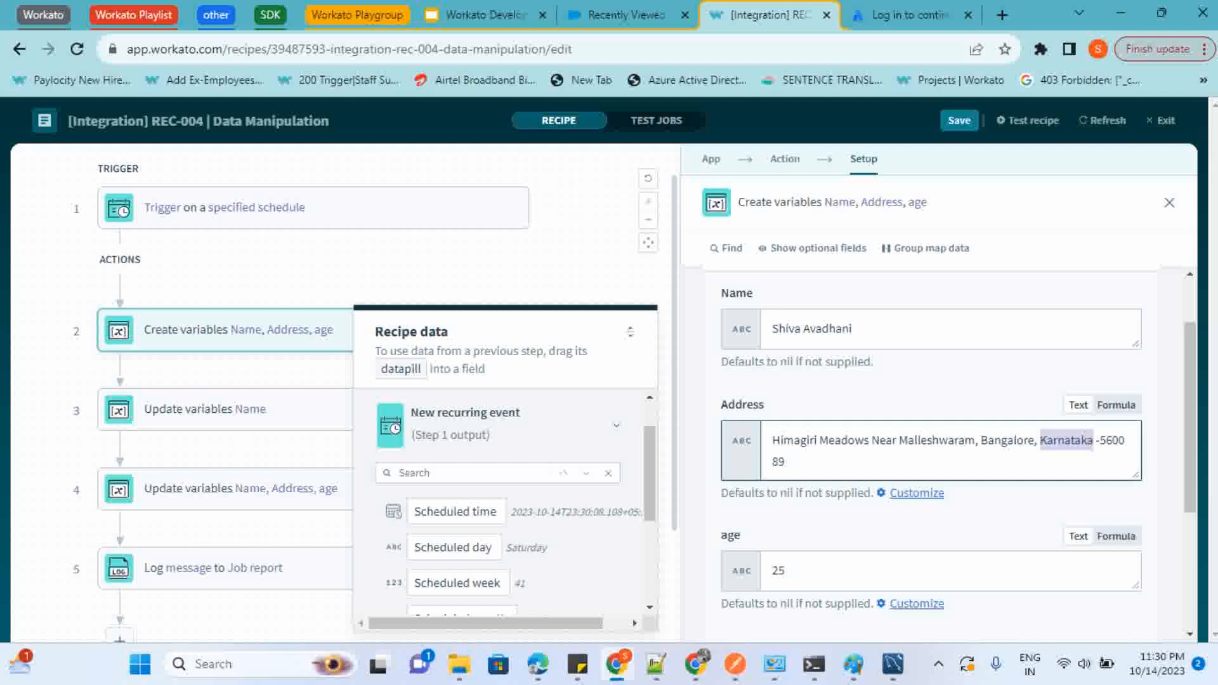
Look through the New recurring event datapills in the recipe data, from Scheduled time to Last job time
scroll(505, 546, down, 1)
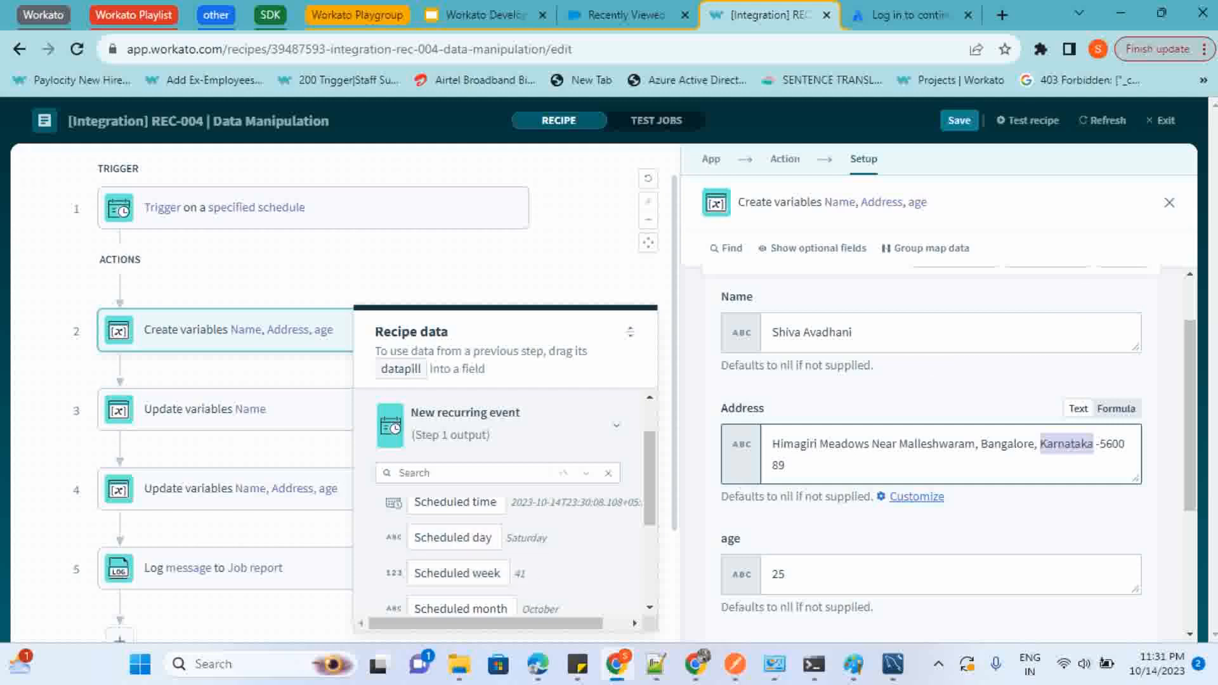
scroll(456, 570, down, 1)
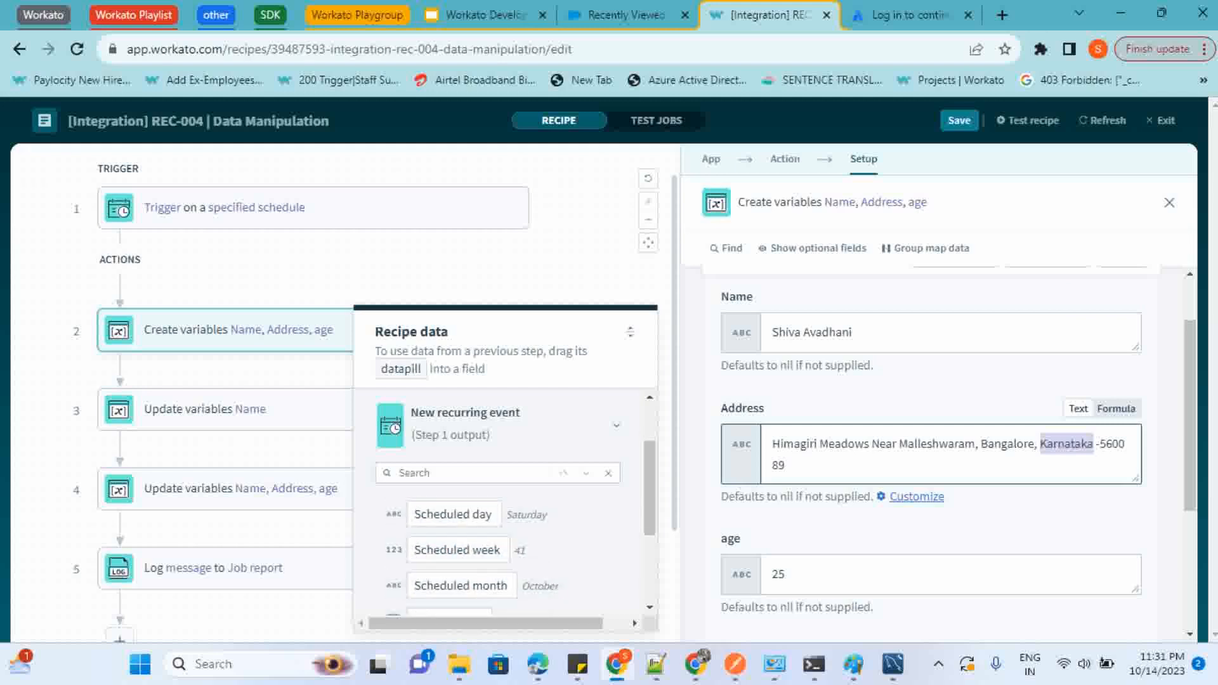
scroll(456, 559, down, 1)
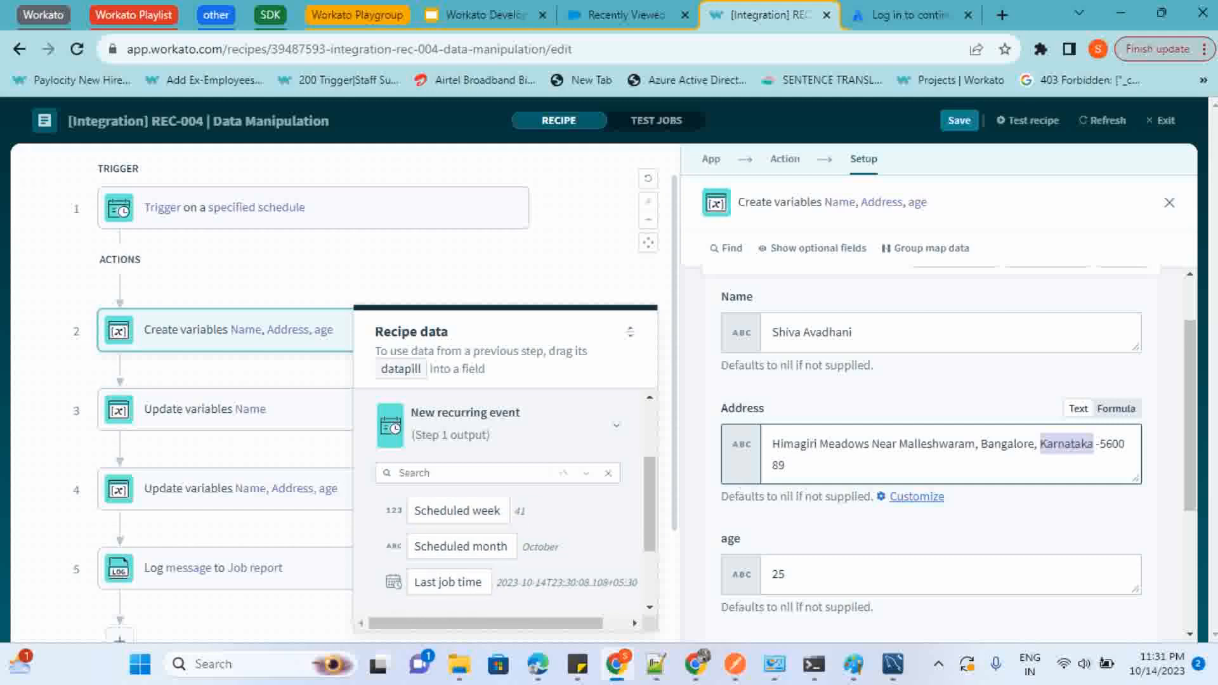
scroll(450, 570, down, 1)
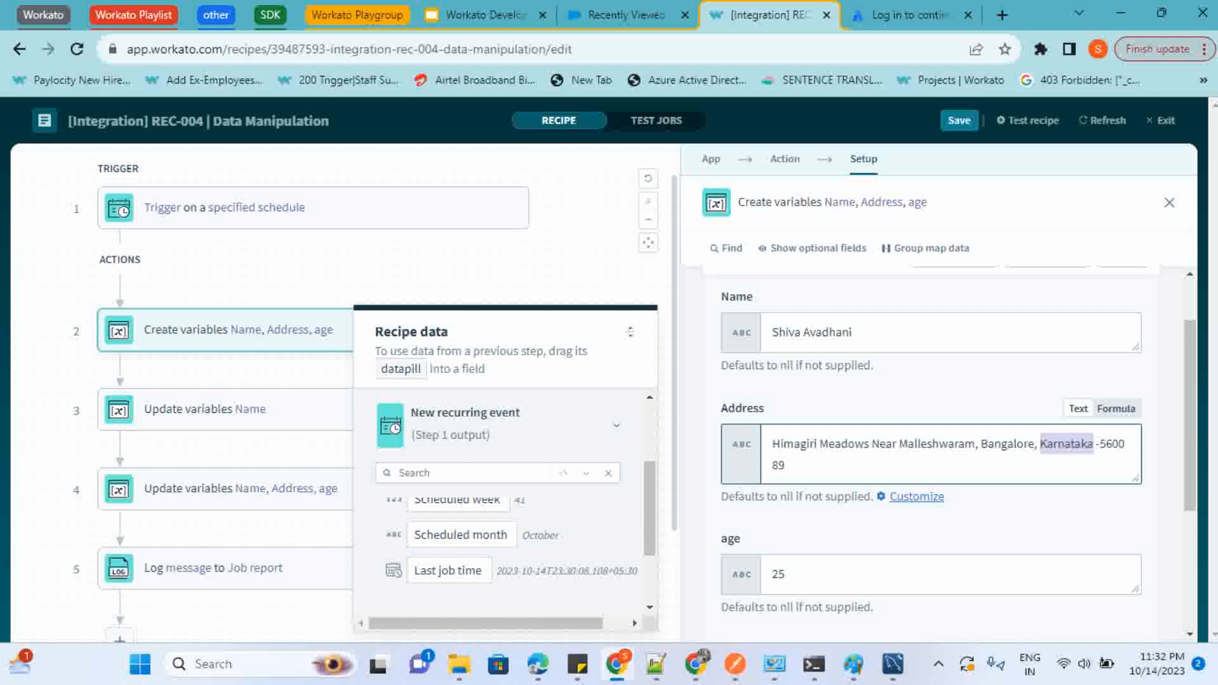
Open the step 3 Update variables action and examine the gsub formula in its Name field with the formula help
click(119, 411)
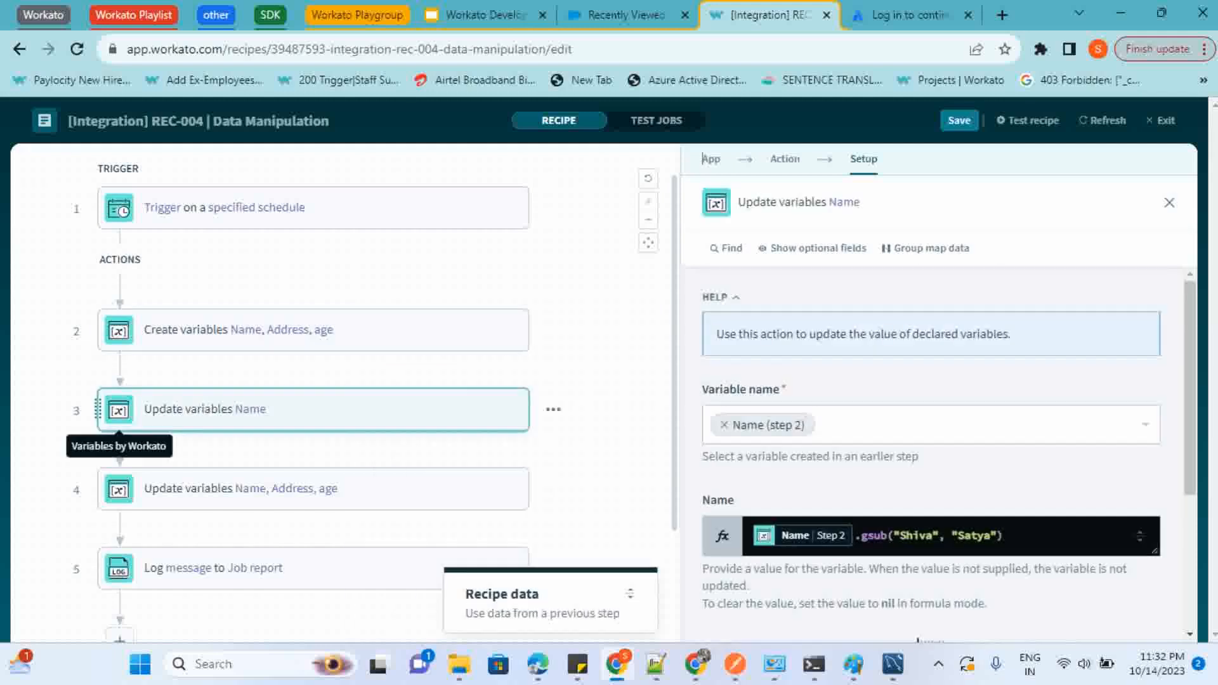
scroll(948, 438, down, 2)
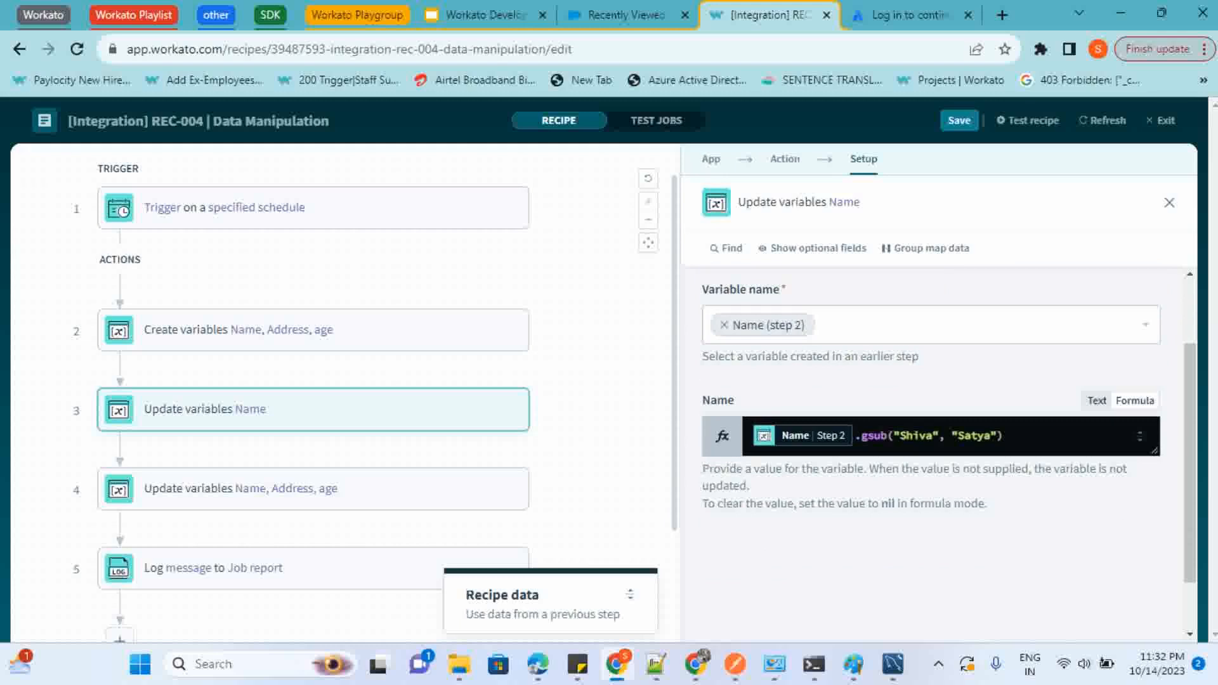
click(881, 436)
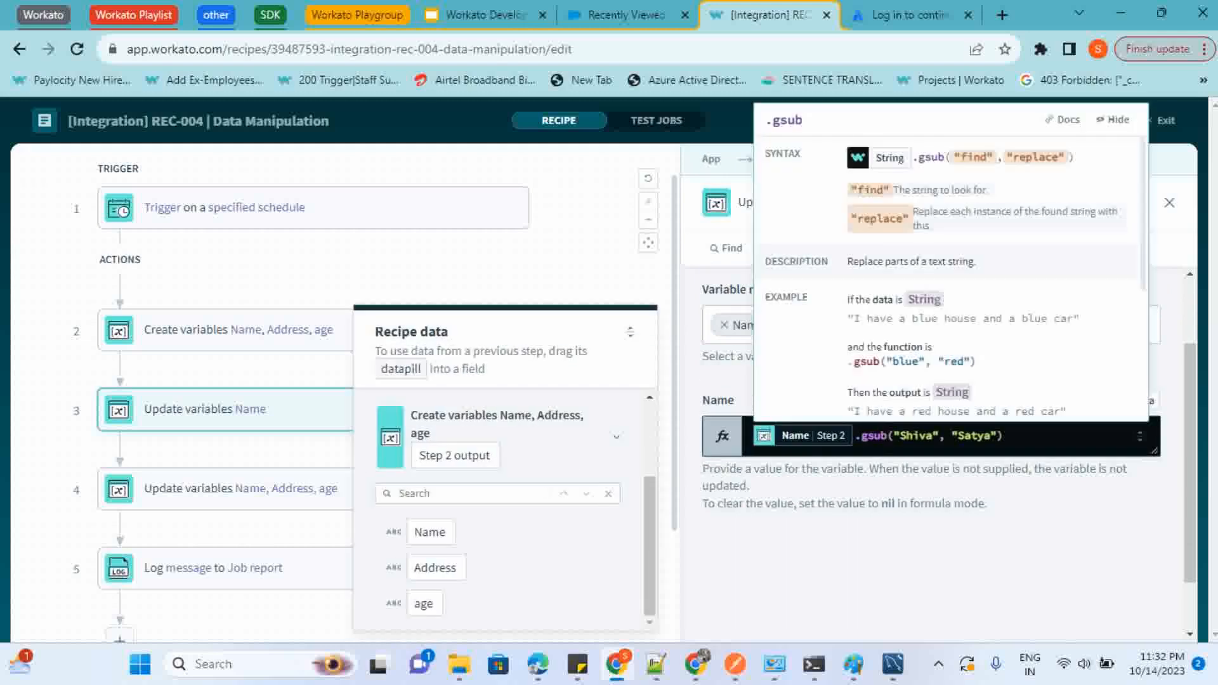
click(861, 436)
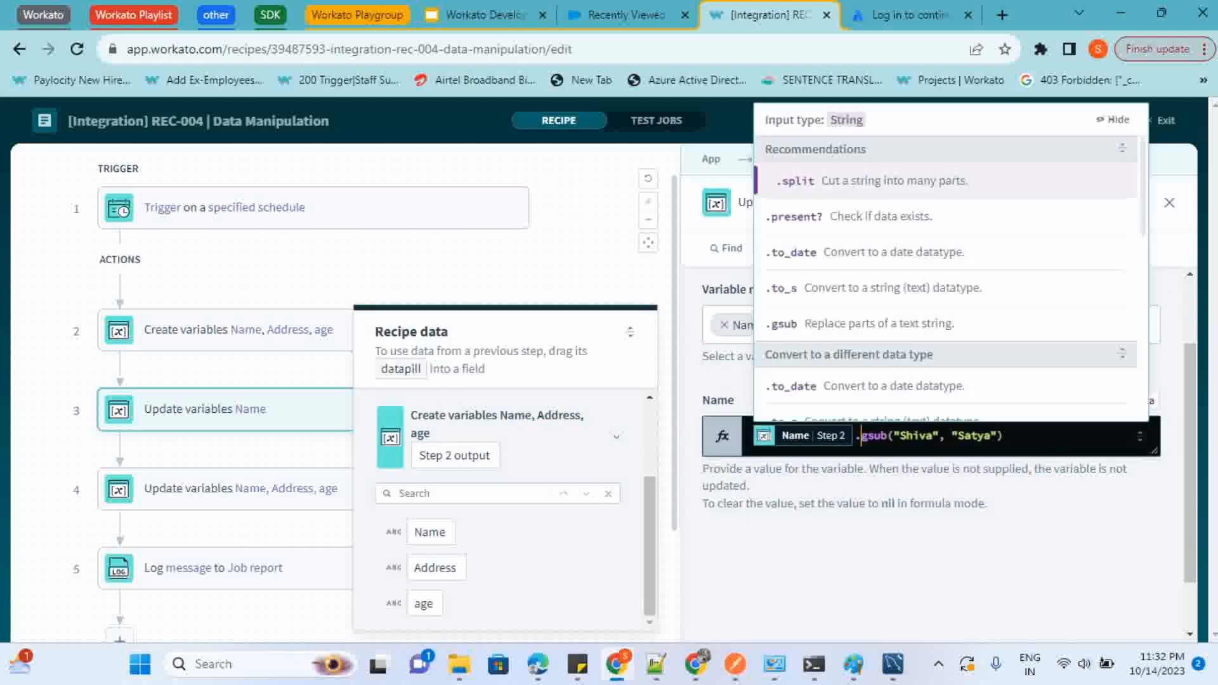
click(749, 485)
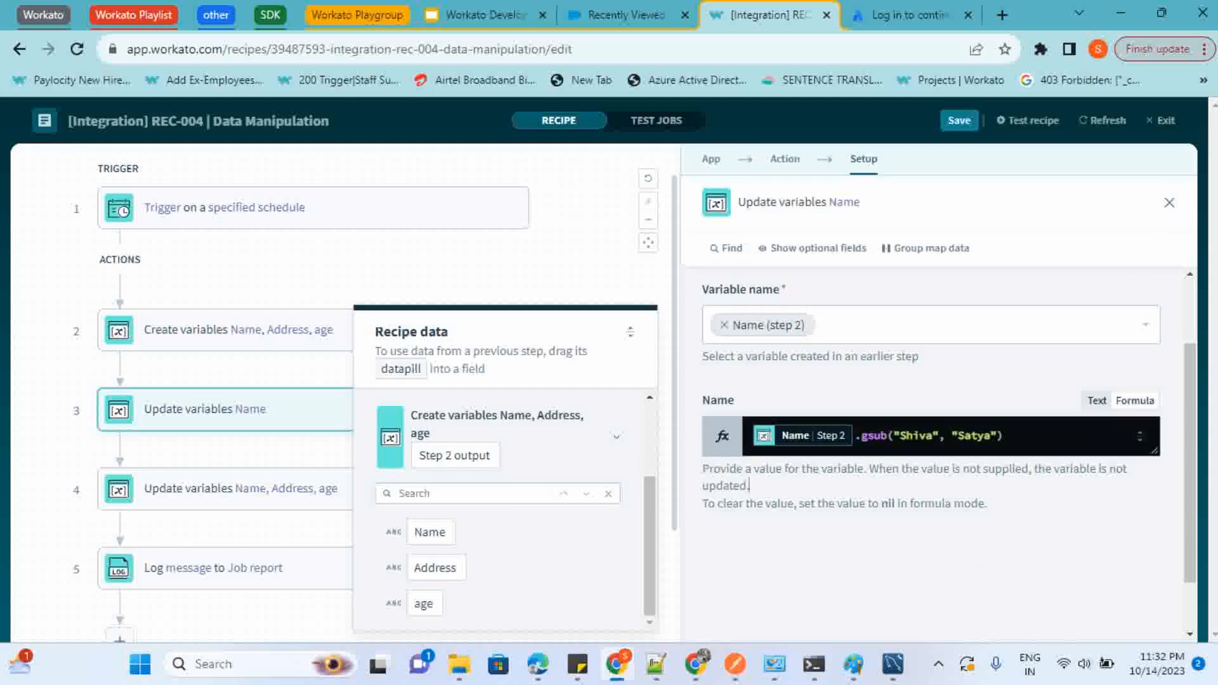
Switch the step 3 Name field to text mode and back to formula mode
click(1097, 401)
click(960, 435)
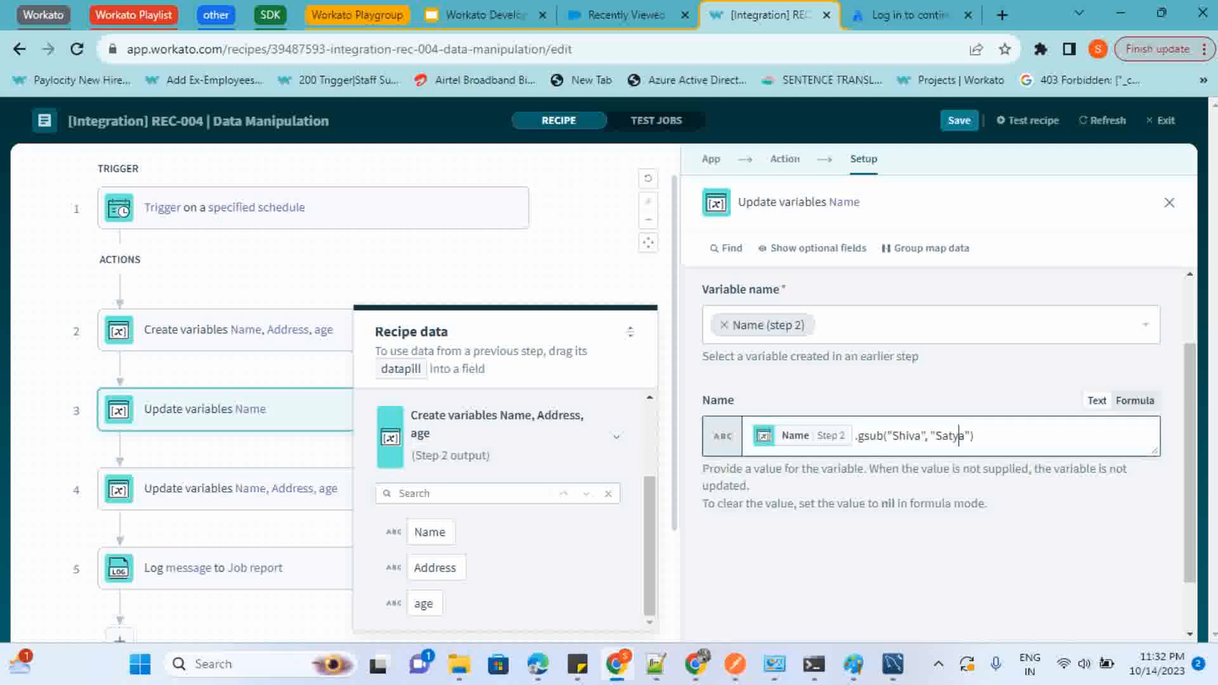
click(1135, 401)
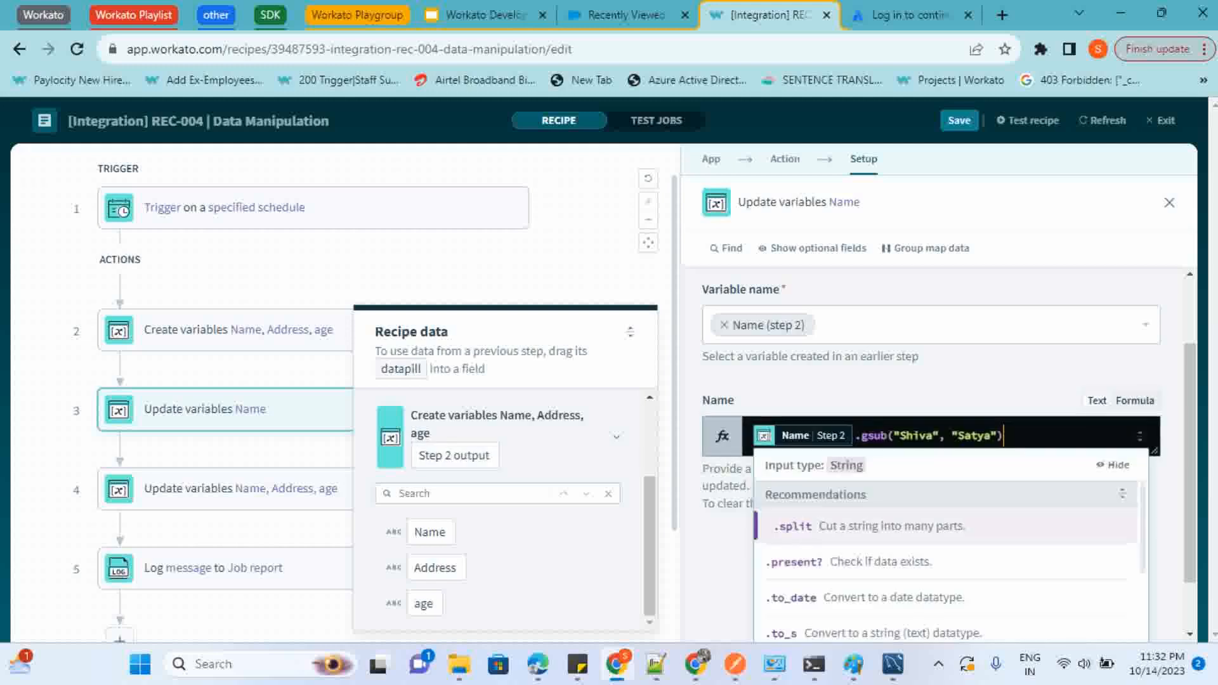
click(917, 356)
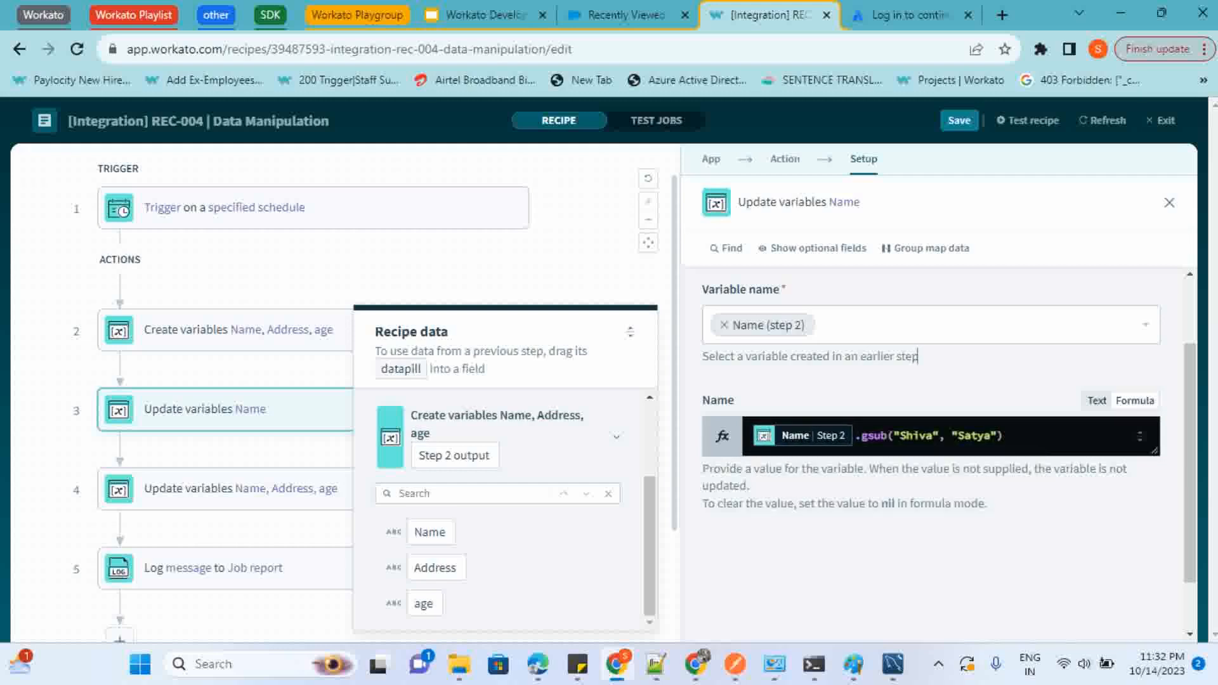
Review the string formula suggestions for the step 3 Name datapill and highlight the find argument of gsub
click(855, 435)
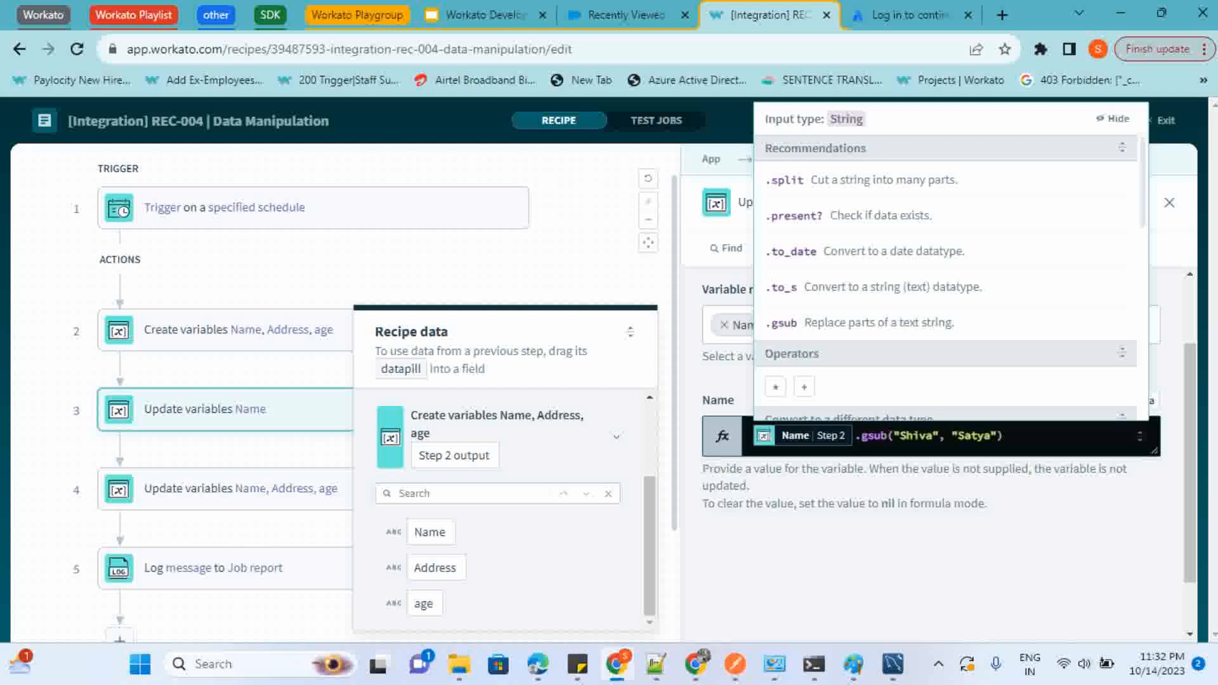
click(861, 435)
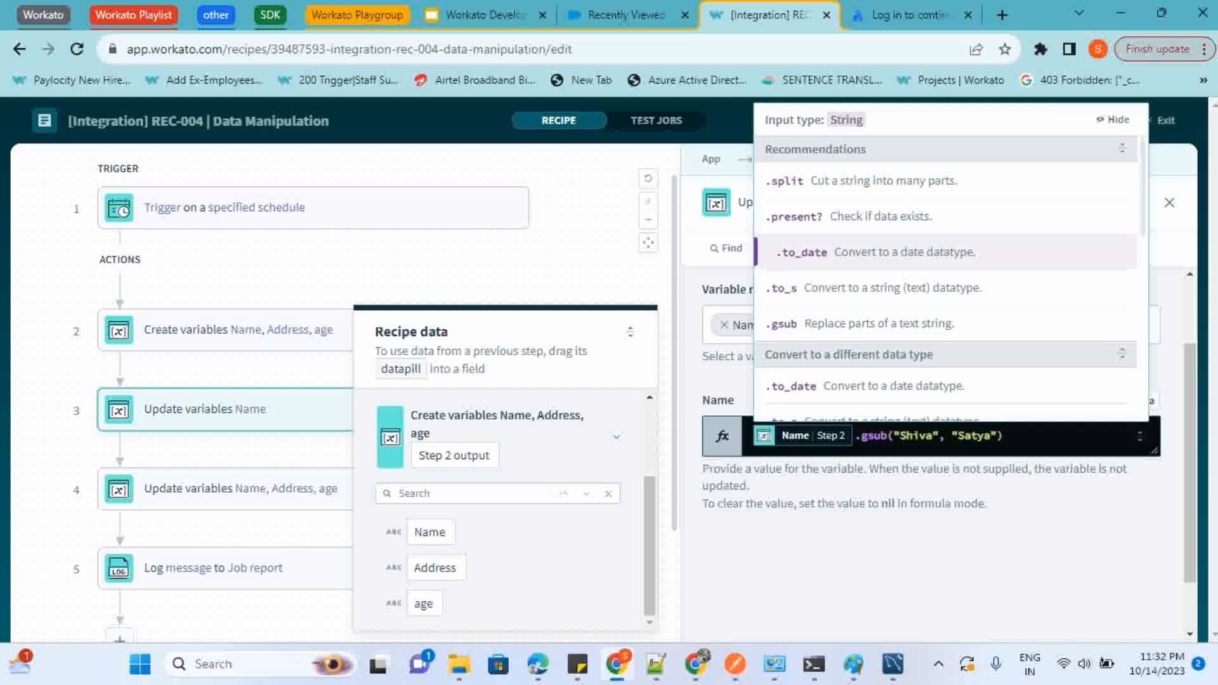
key(Down)
key(Down)
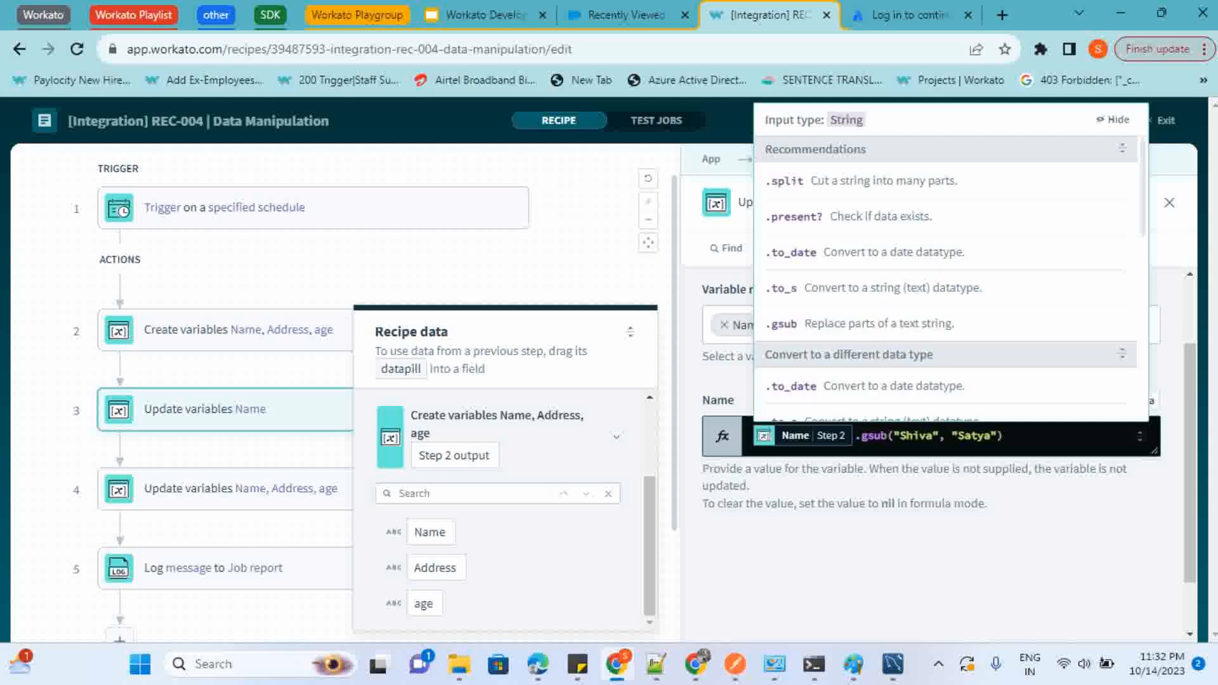
double_click(916, 436)
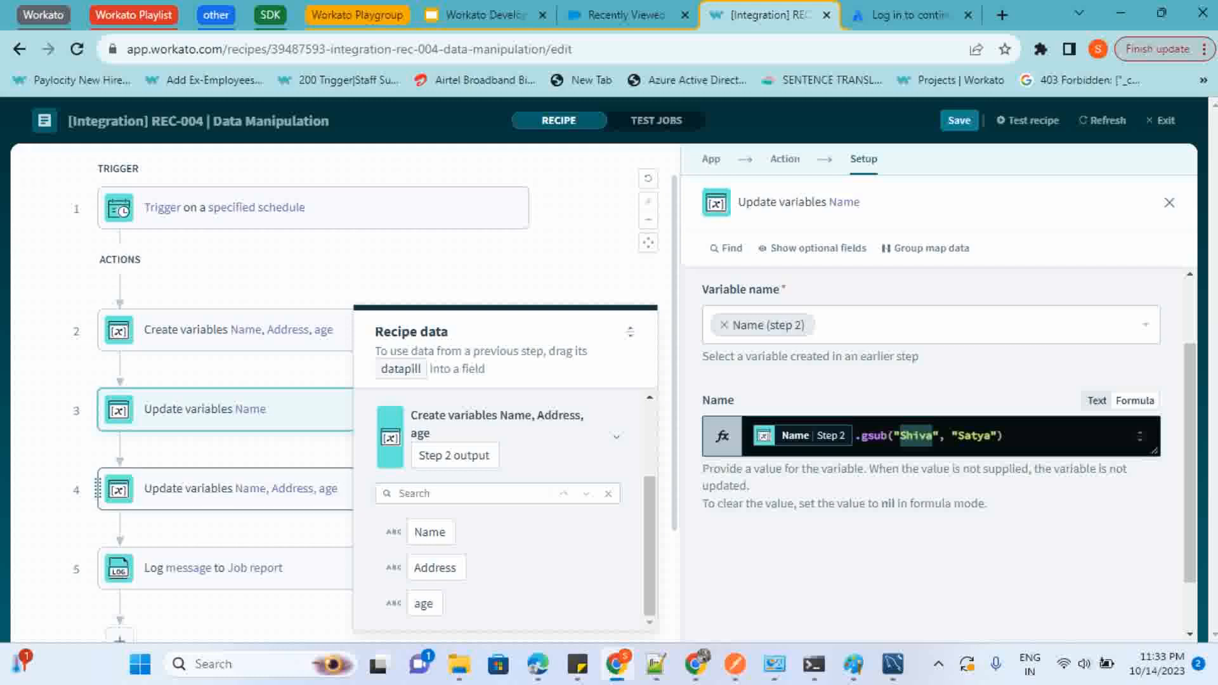
Open the step 4 Update variables action and examine the start_index and length arguments of the Name field's slice formula
click(254, 489)
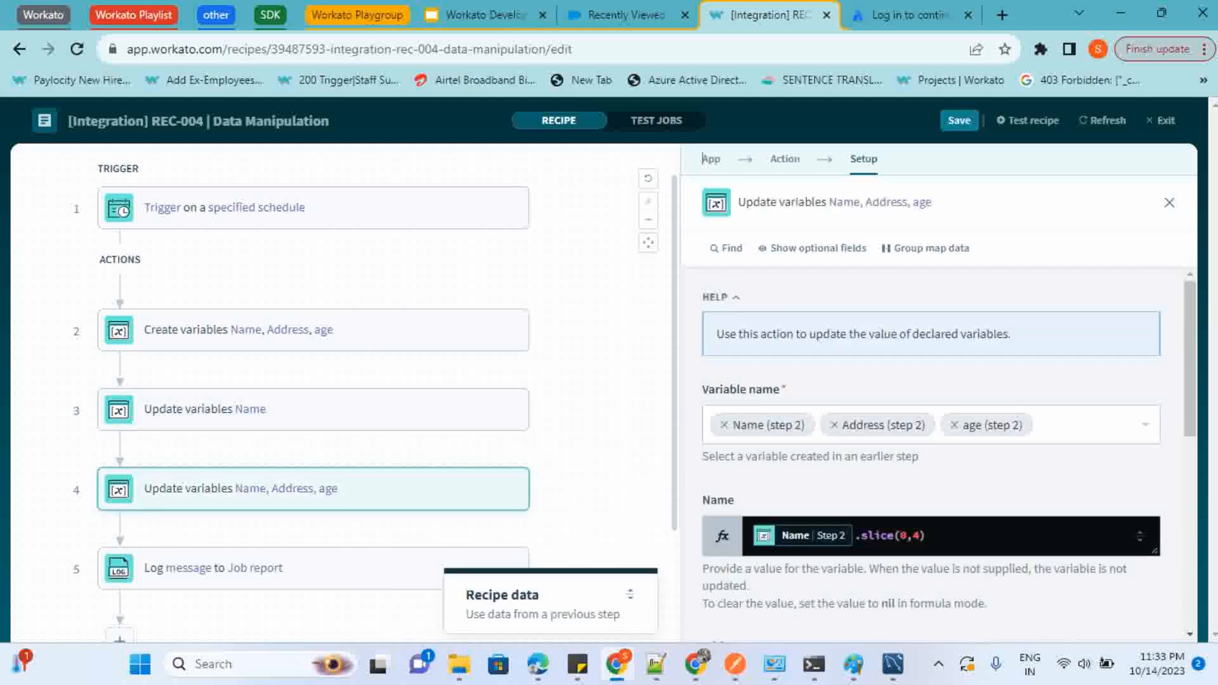
scroll(939, 444, down, 3)
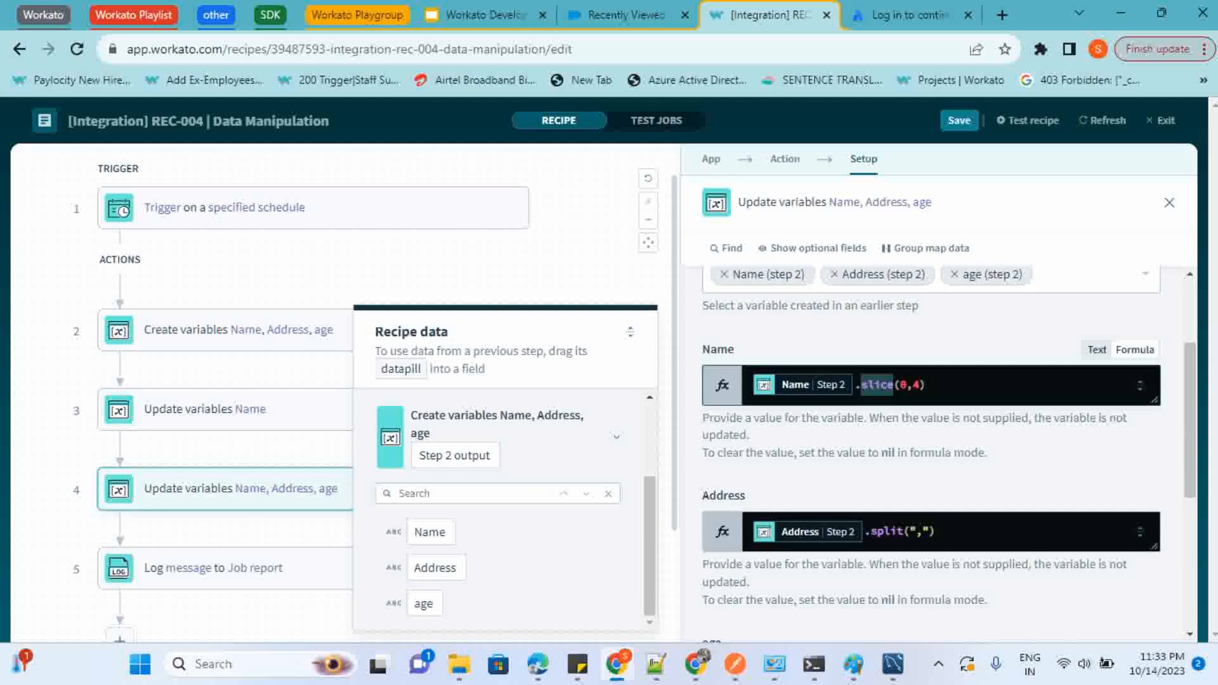
click(886, 385)
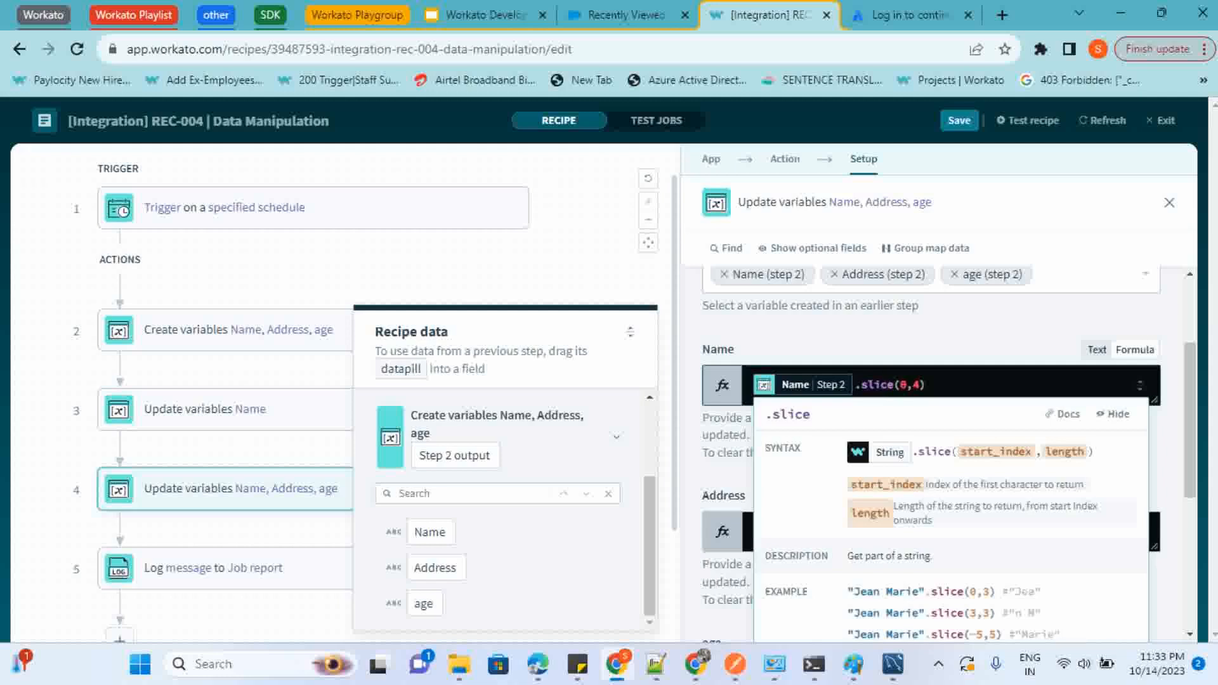
key(Right)
key(Right)
key(Right)
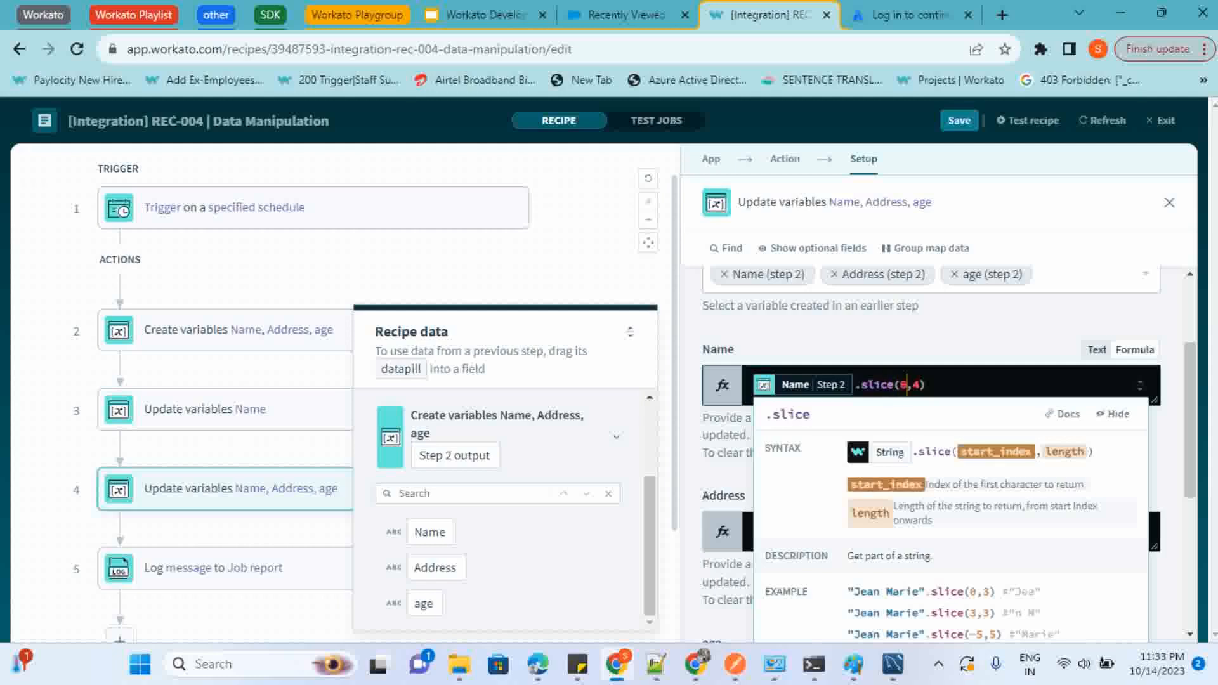
key(Right)
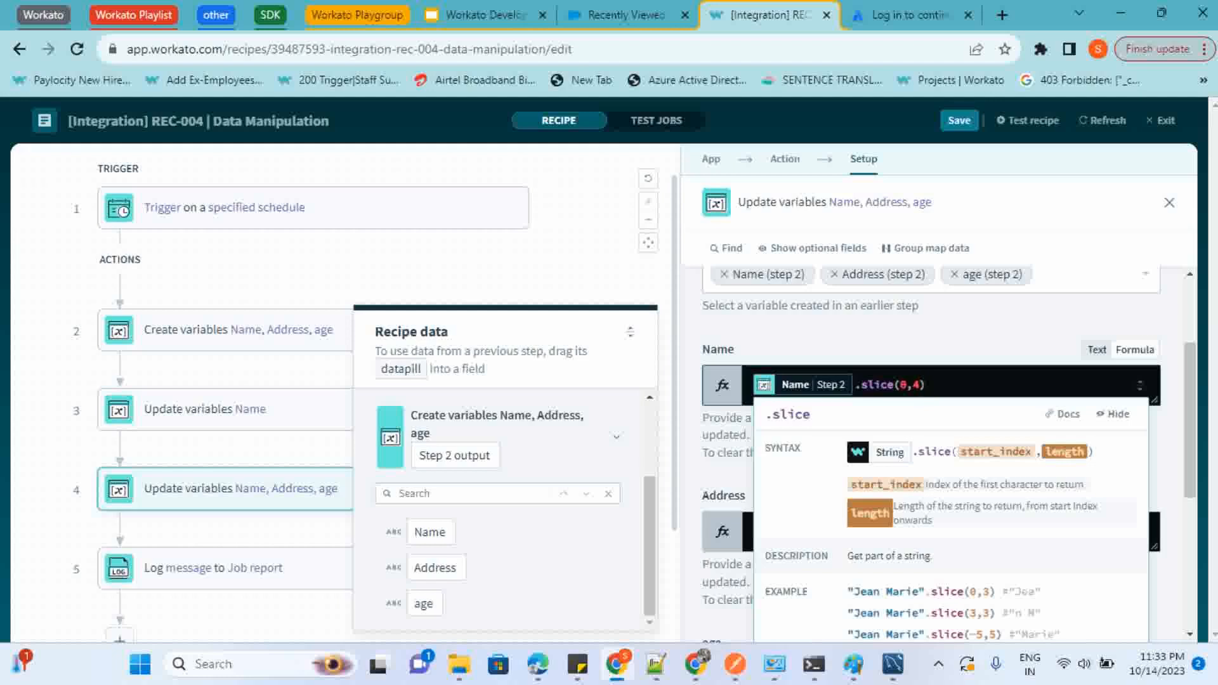
click(708, 453)
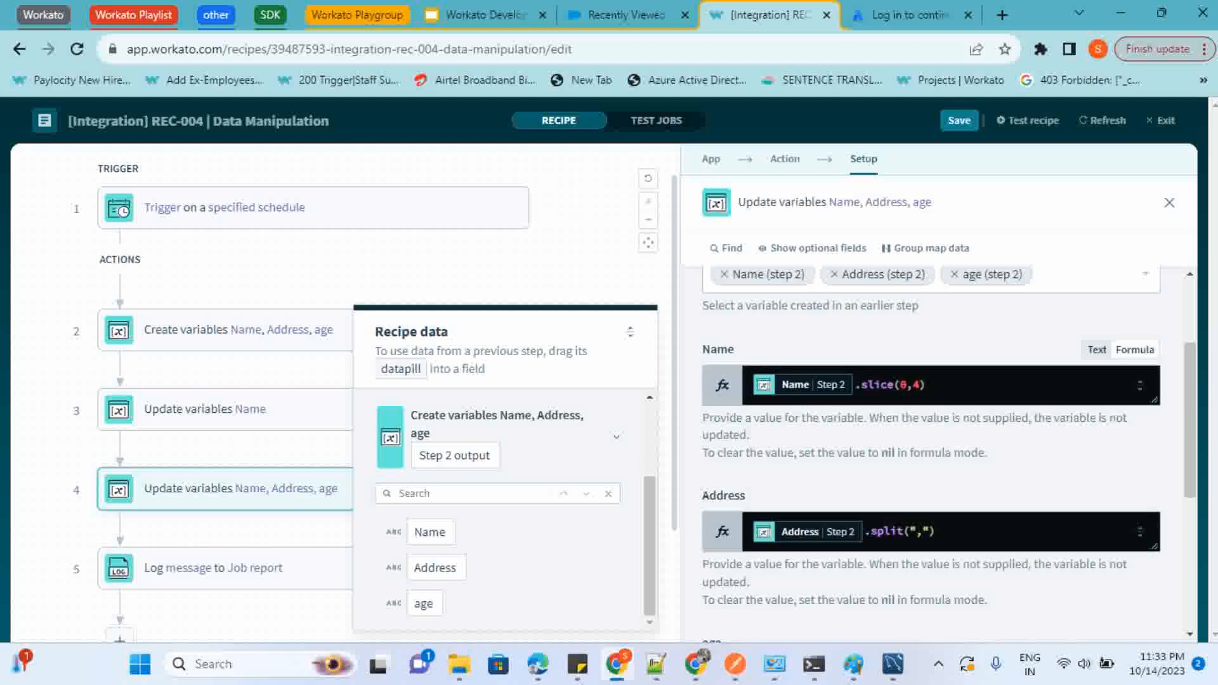
Examine the Address field's split formula in step 4, including its suggestions, syntax help and separator argument
scroll(807, 444, down, 1)
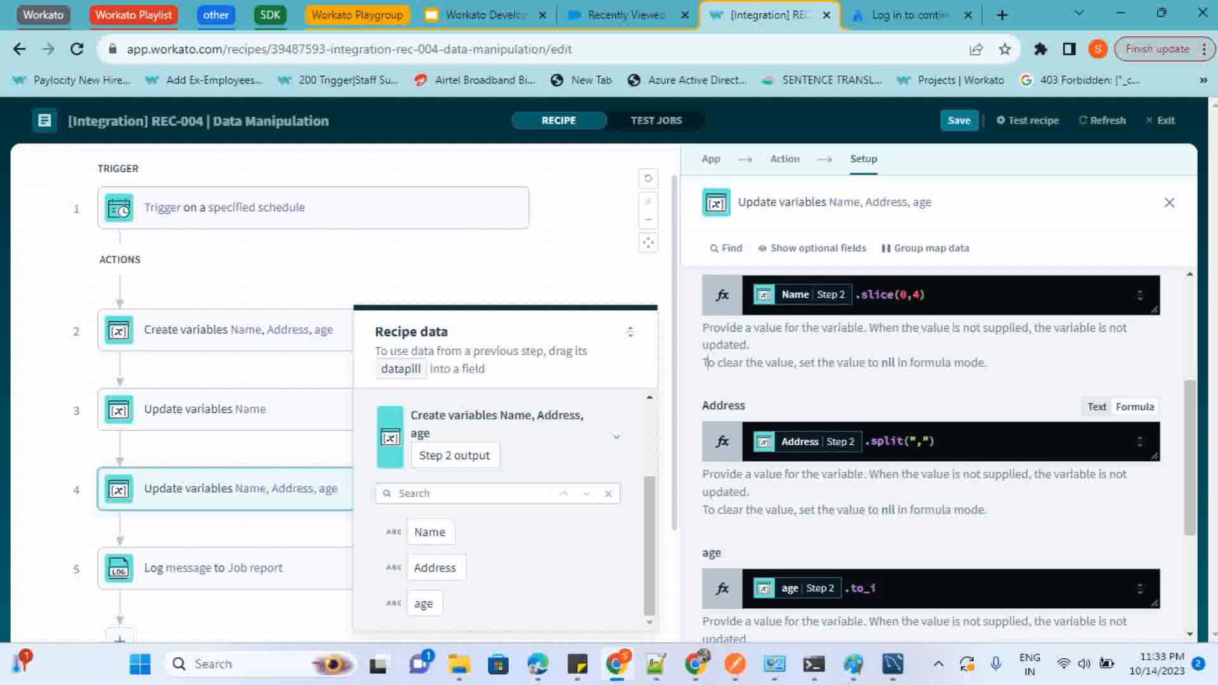
click(865, 441)
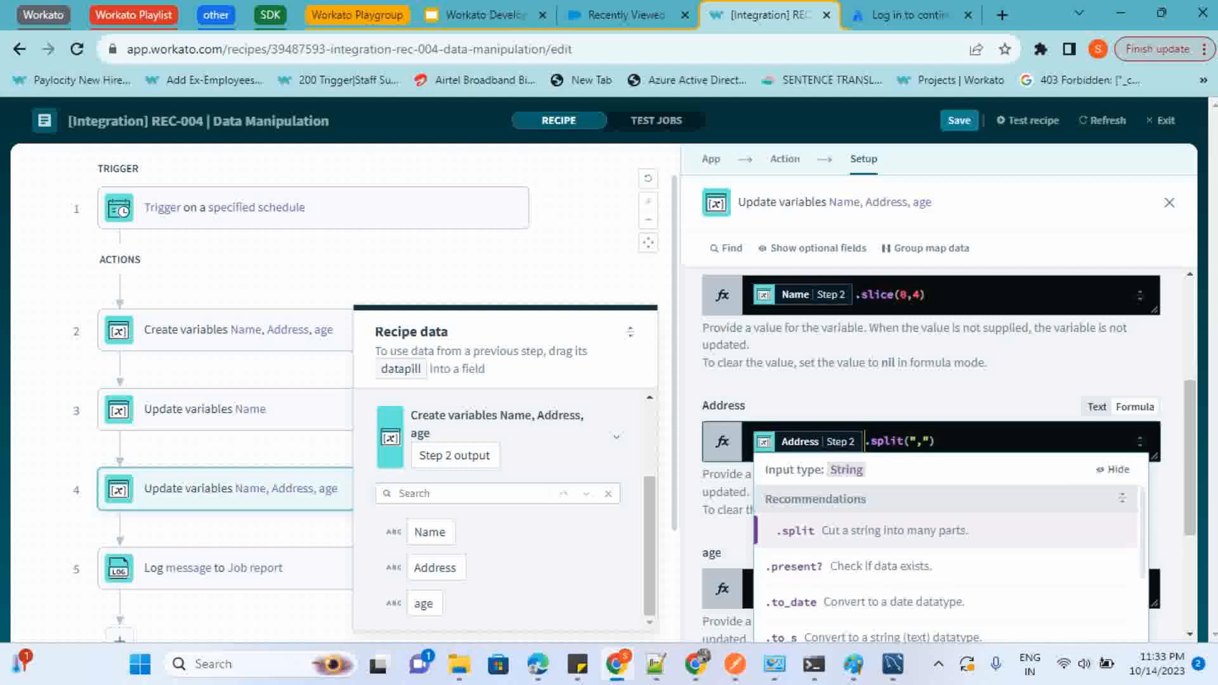
click(886, 441)
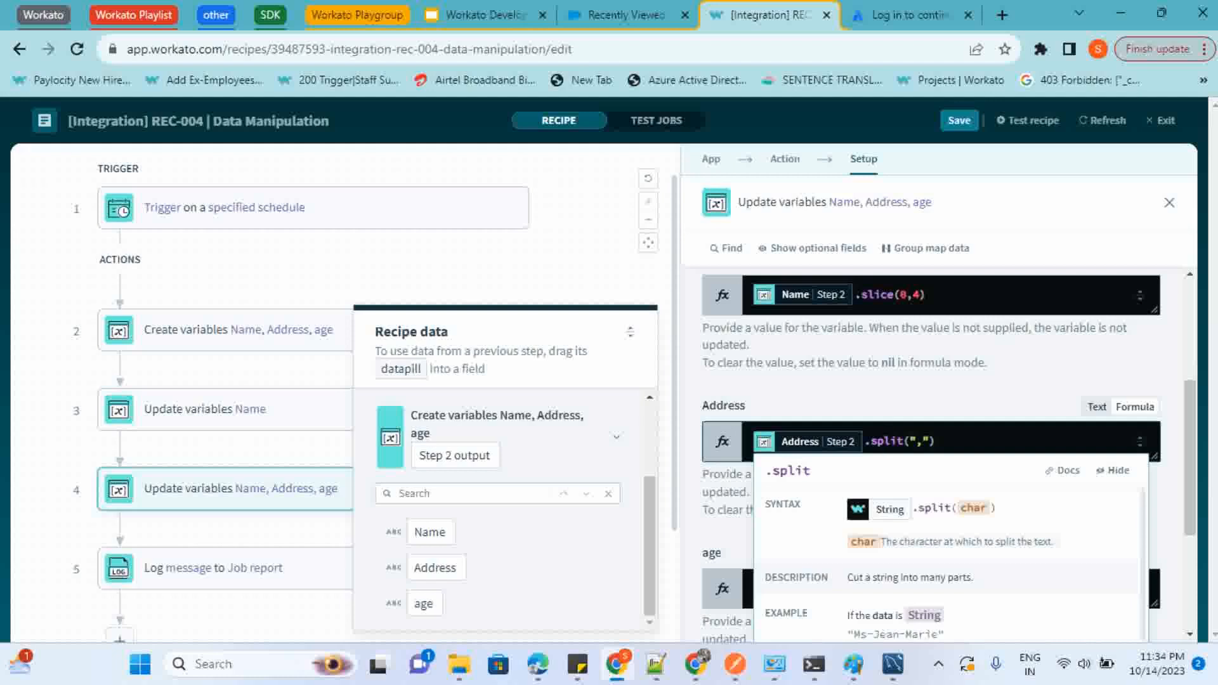
click(923, 441)
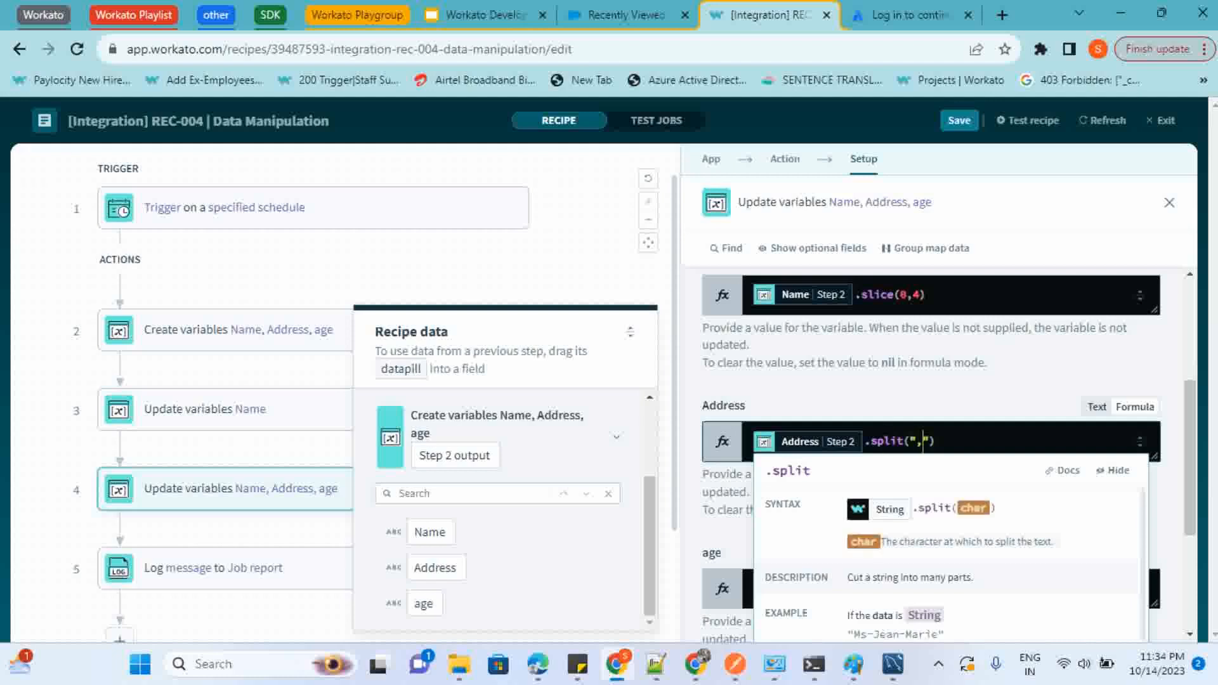
click(745, 406)
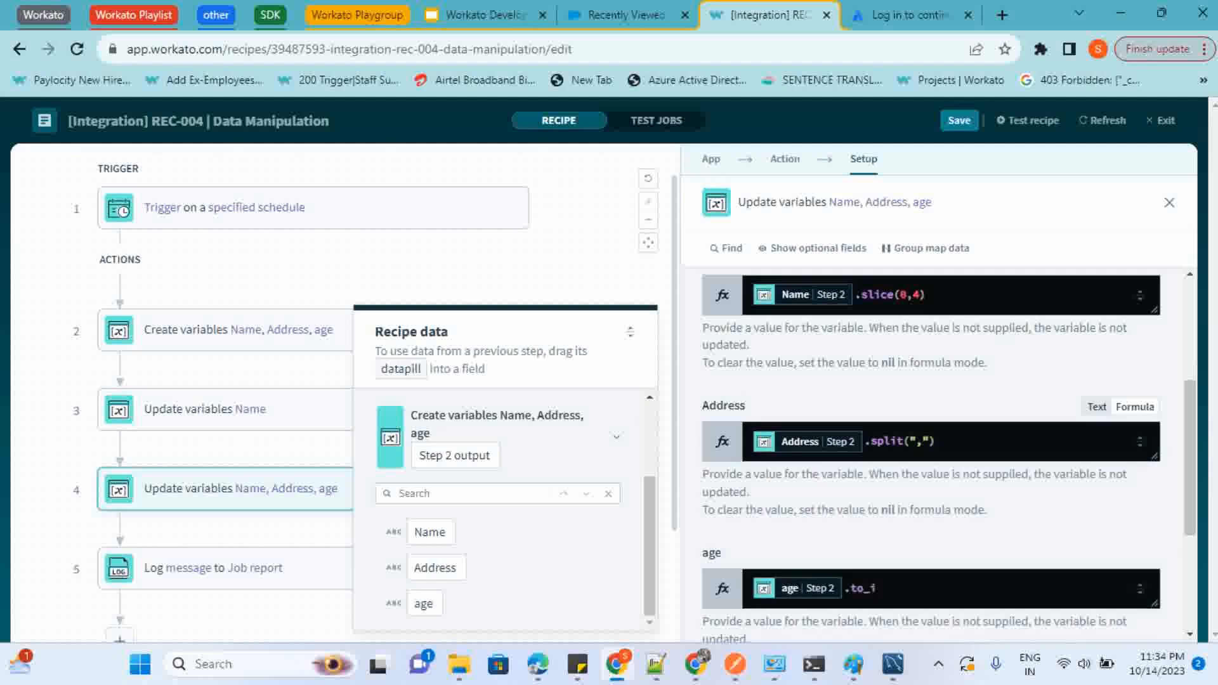
Examine the age field's to_i formula help and browse the data type conversion and conditional functions available for it
scroll(948, 455, down, 2)
click(893, 446)
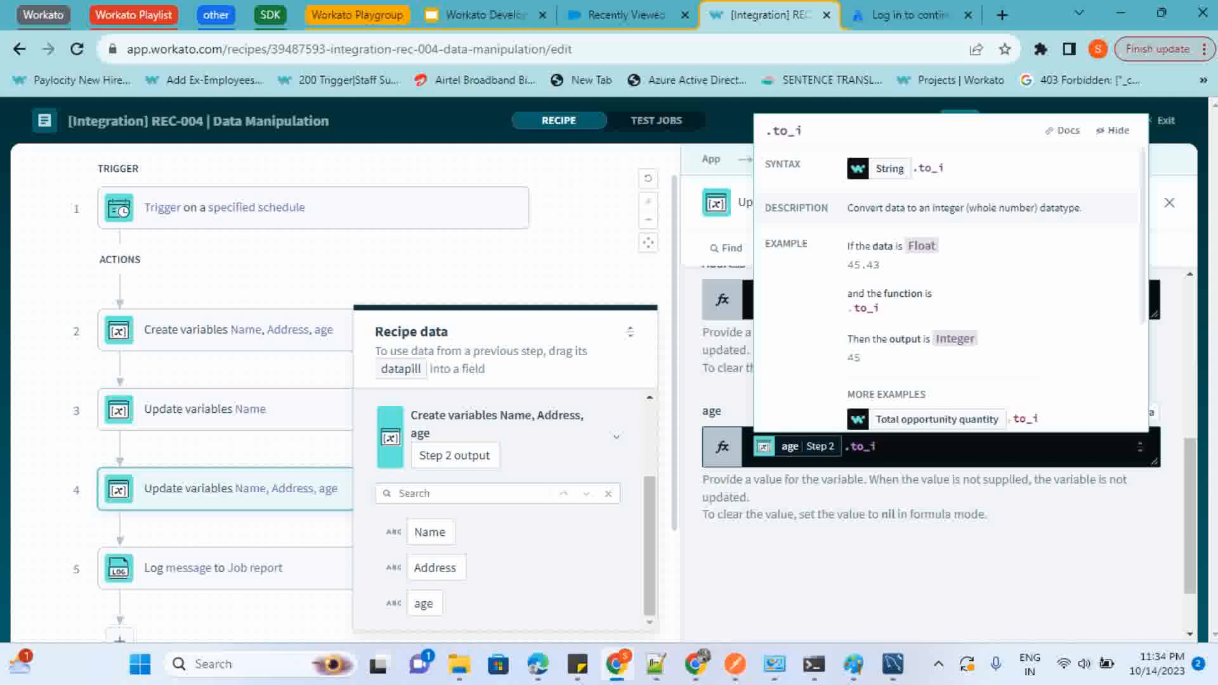
click(851, 446)
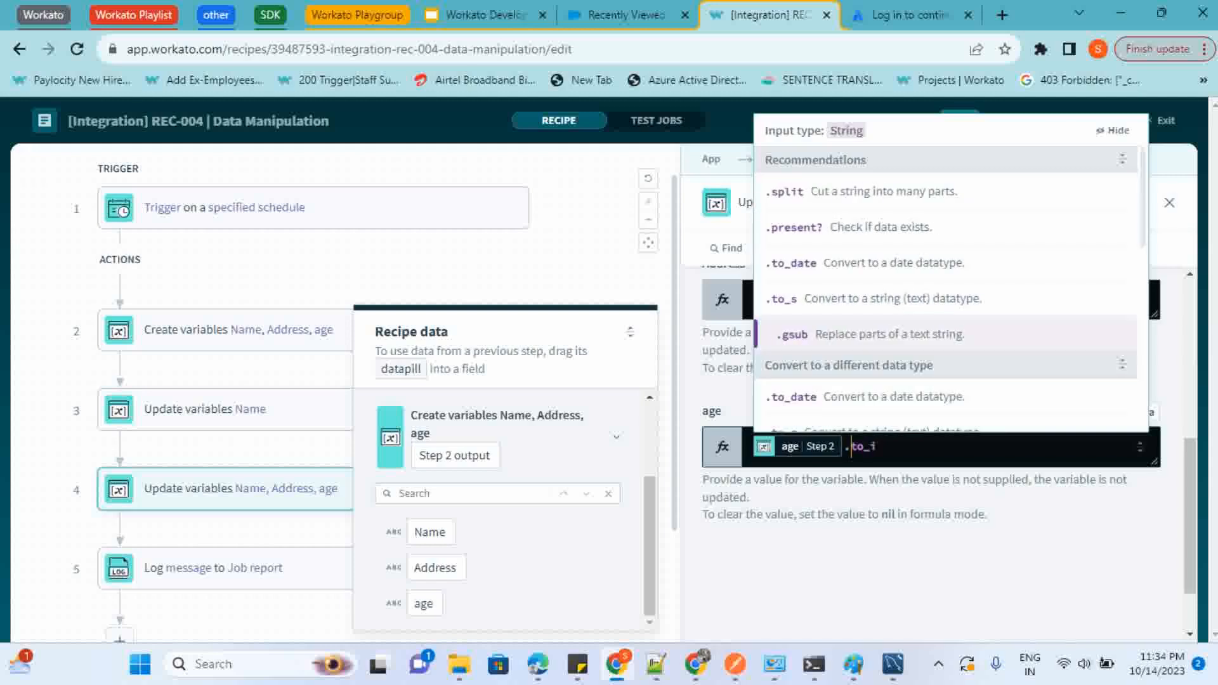
scroll(945, 320, down, 1)
scroll(945, 317, down, 2)
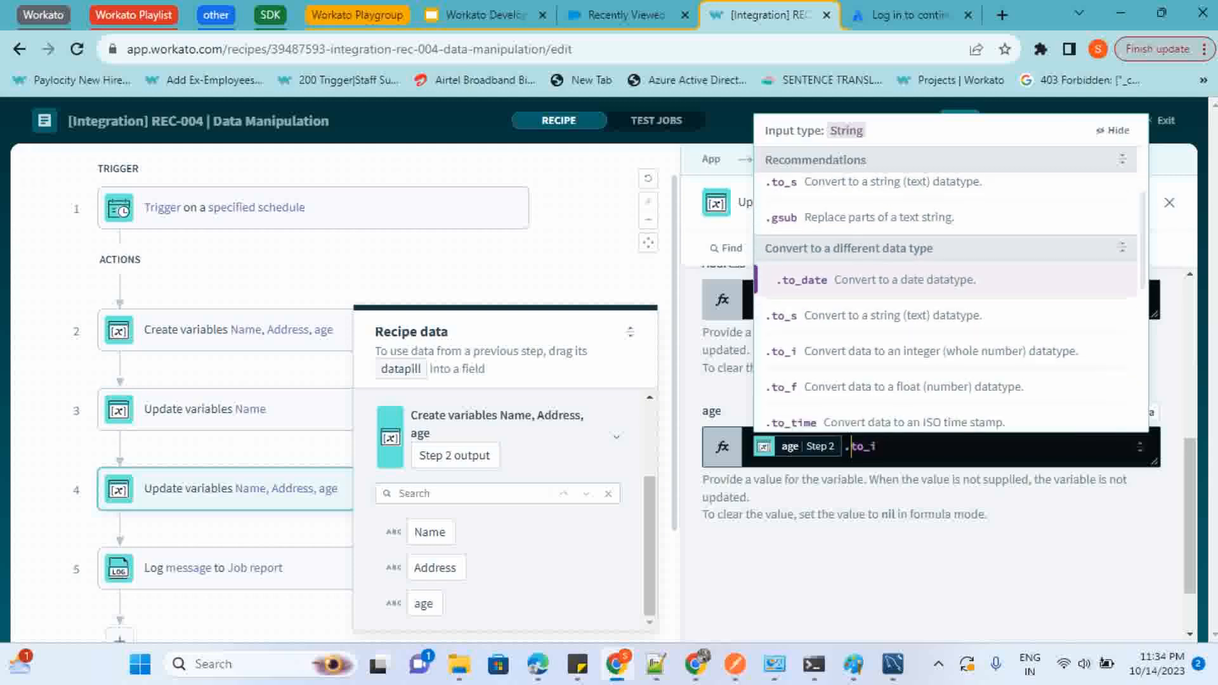
scroll(945, 317, down, 2)
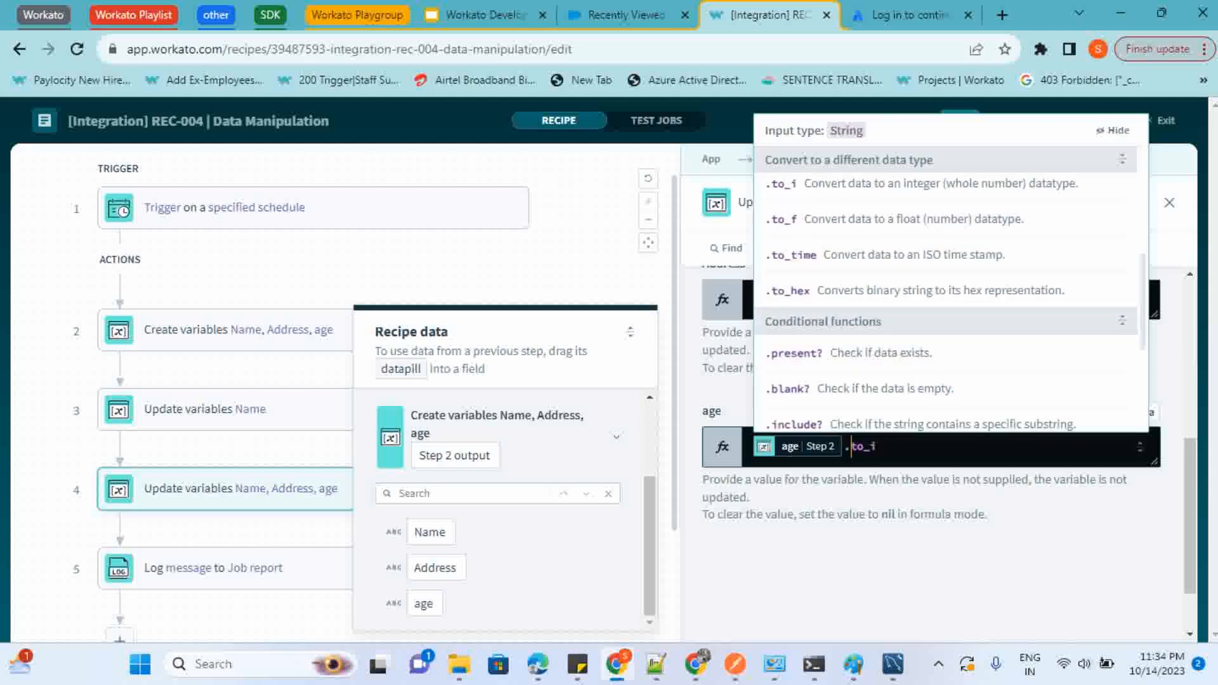
click(848, 514)
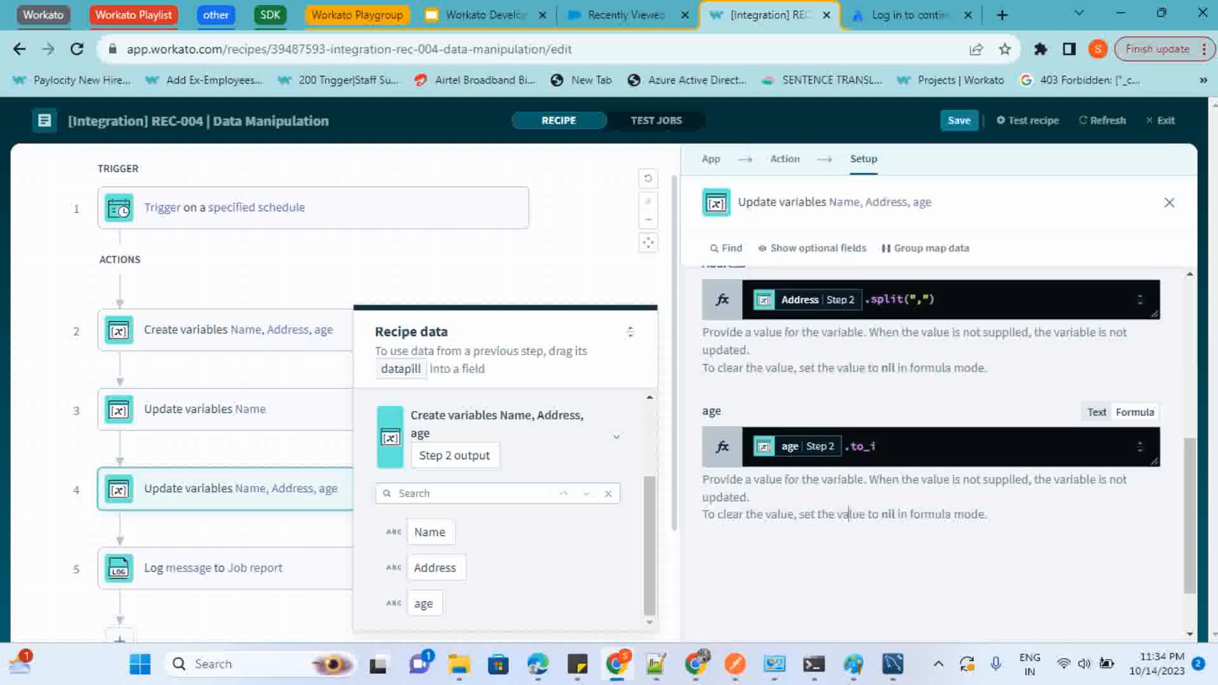
scroll(848, 514, up, 1)
scroll(930, 444, up, 2)
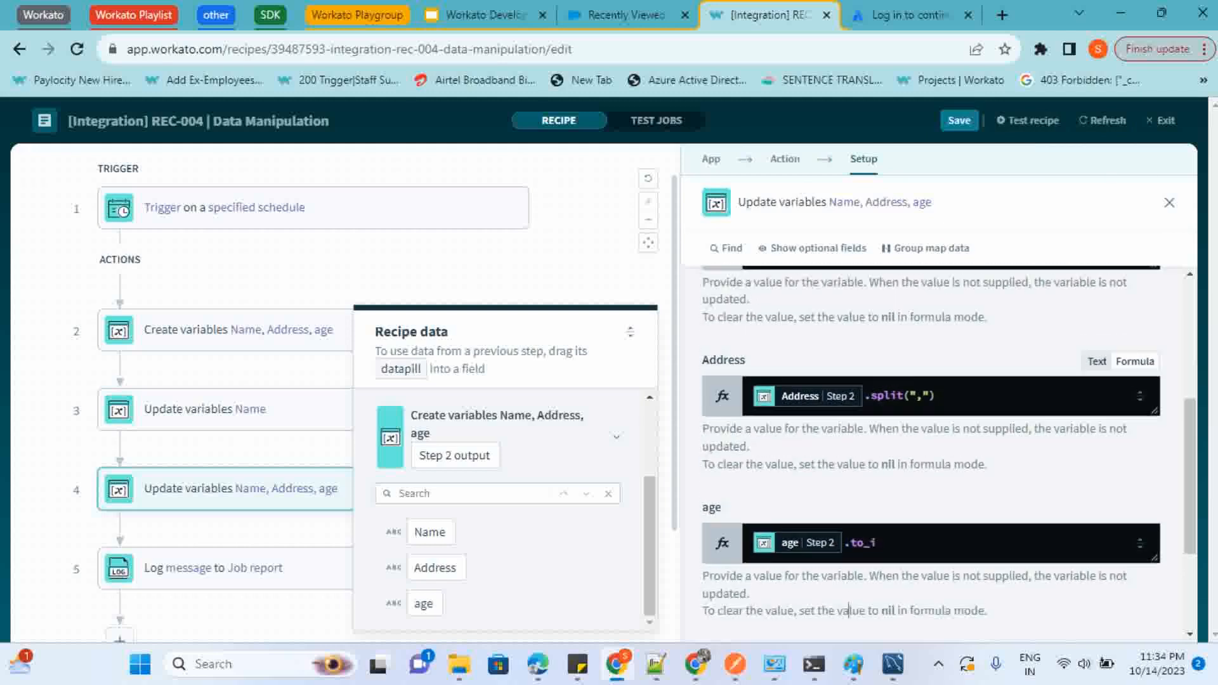
Open the step 5 Log message action and examine its now and strftime functions, including the %Y, %m and %d format codes
scroll(930, 444, down, 3)
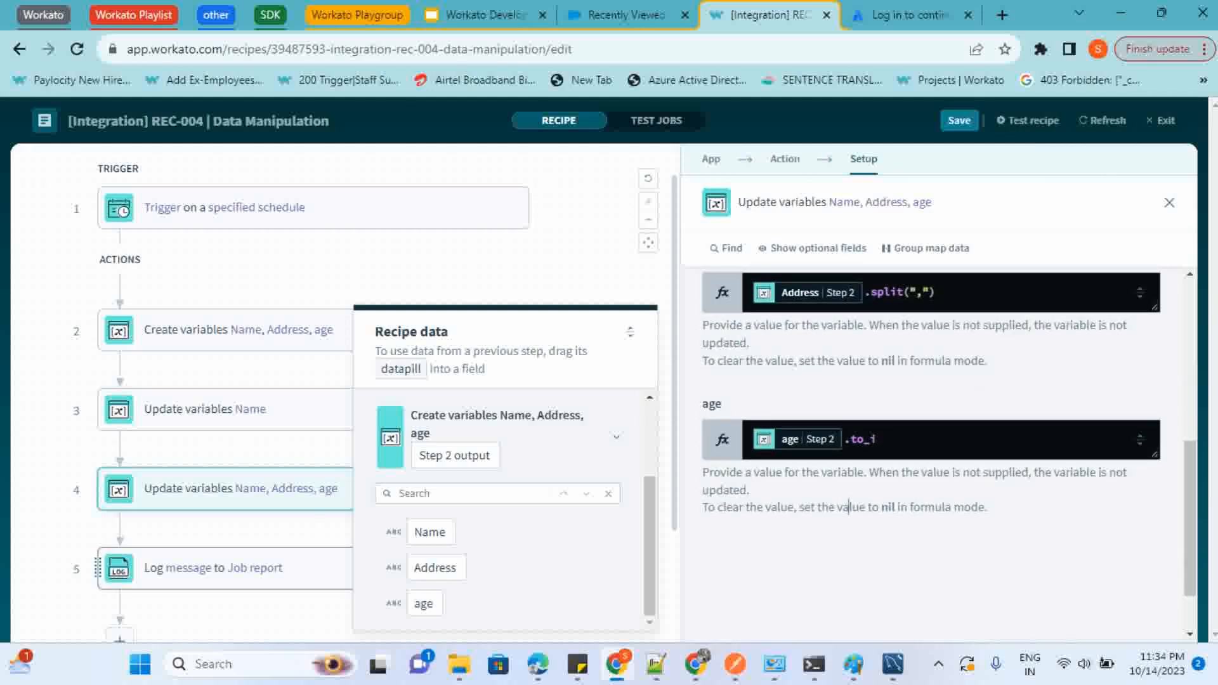
click(216, 568)
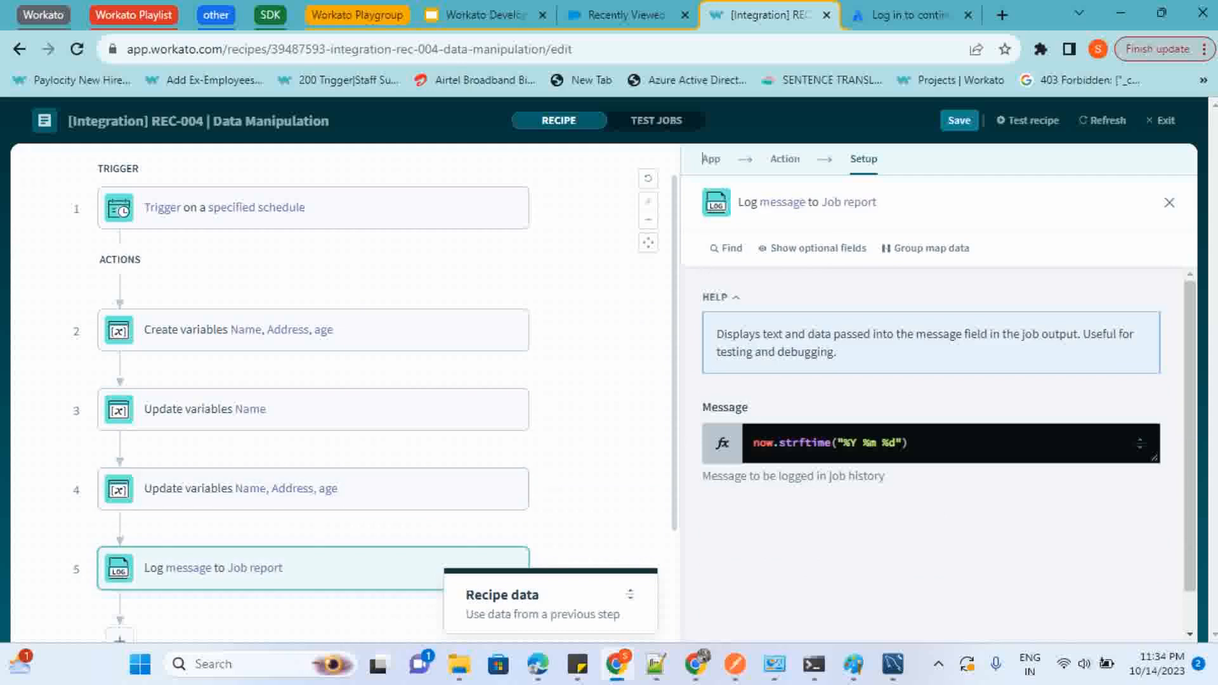
click(818, 400)
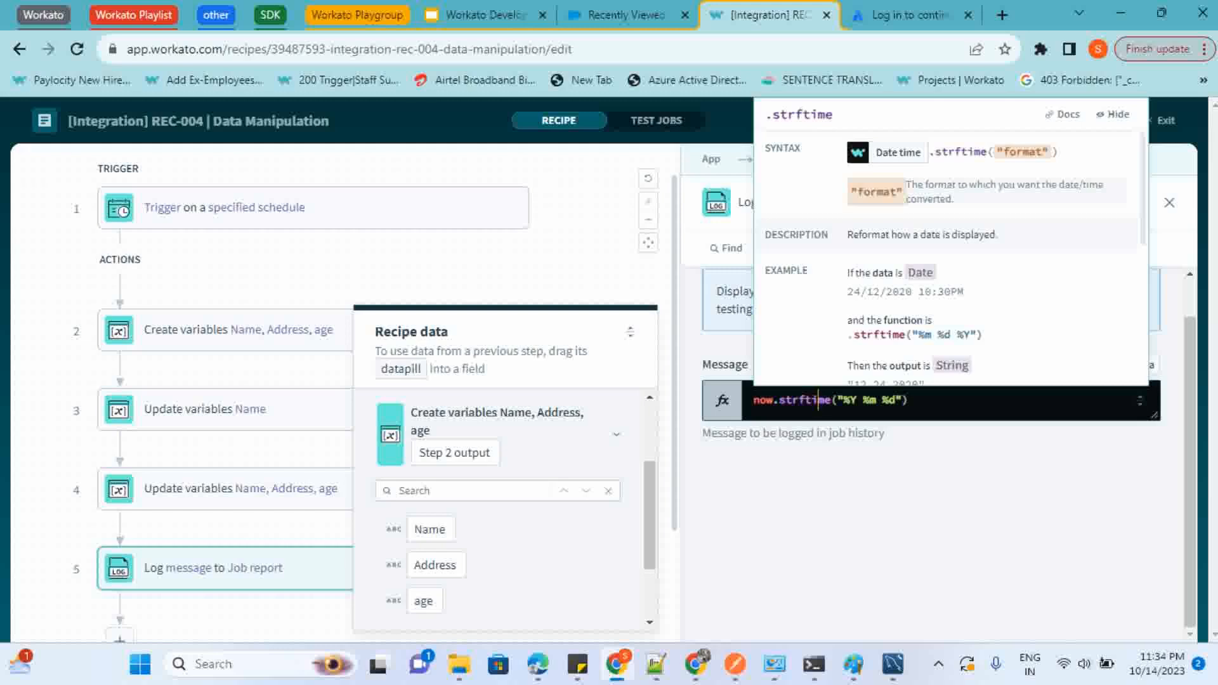
click(773, 400)
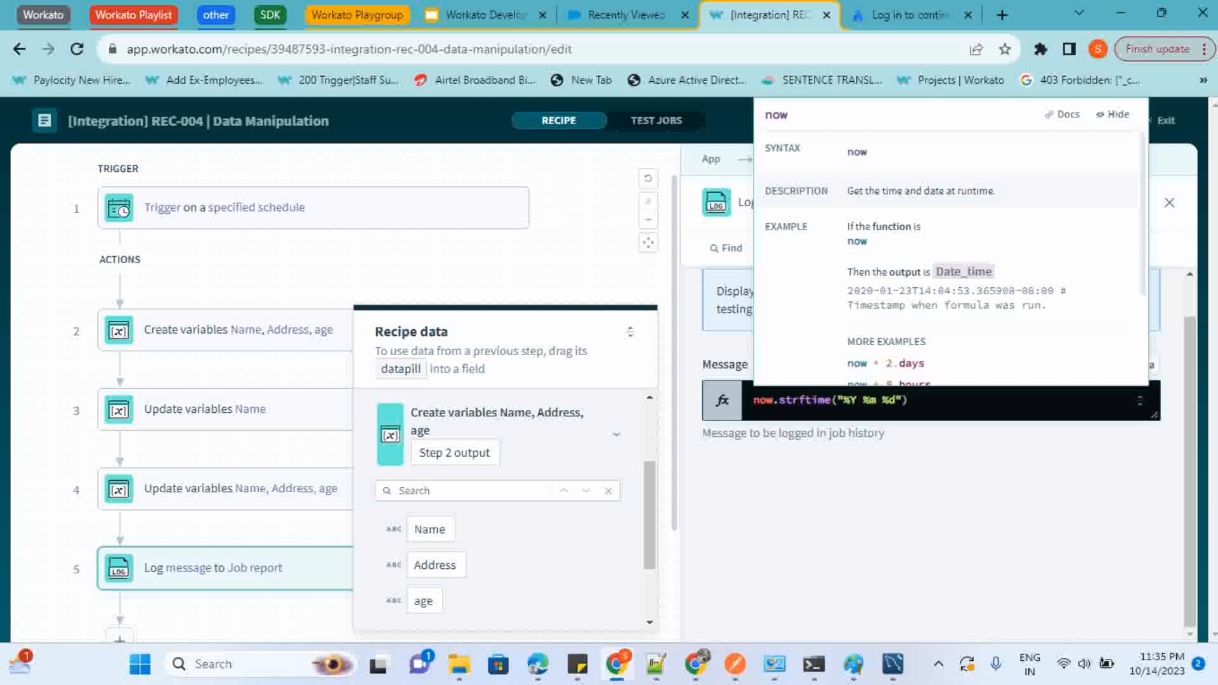
click(806, 401)
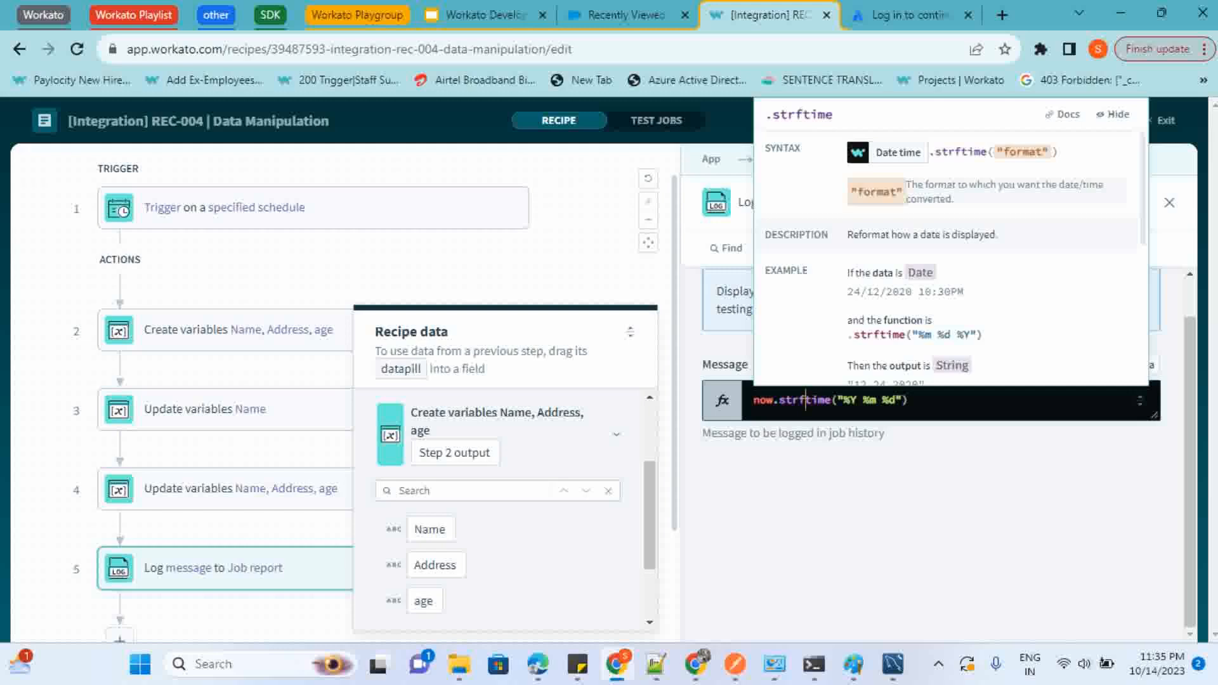
click(857, 401)
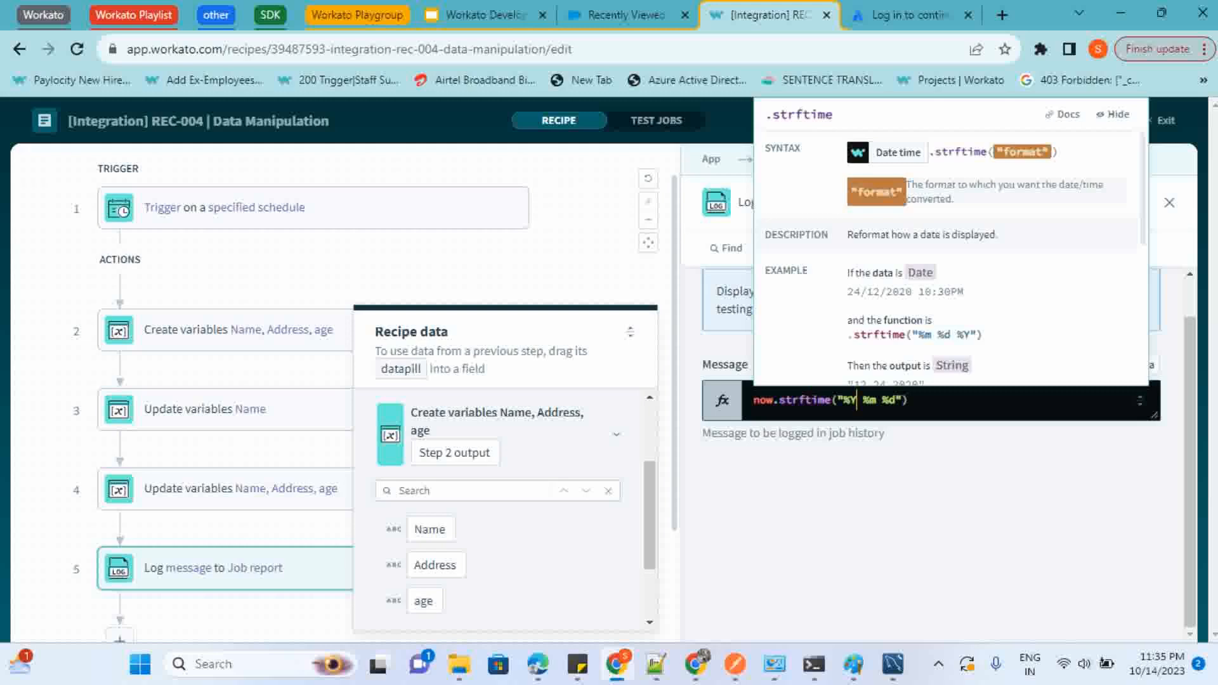
double_click(871, 400)
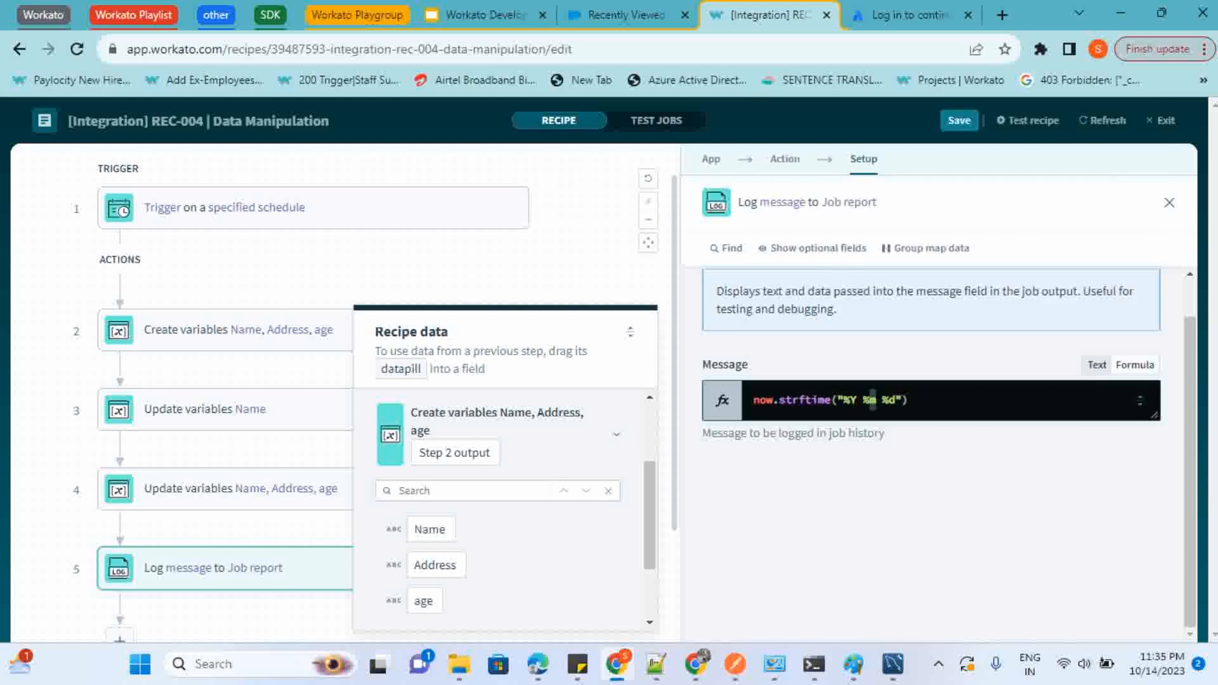
double_click(890, 400)
Test the recipe and open the output of the step 2 Create variables action in the test job
click(1027, 120)
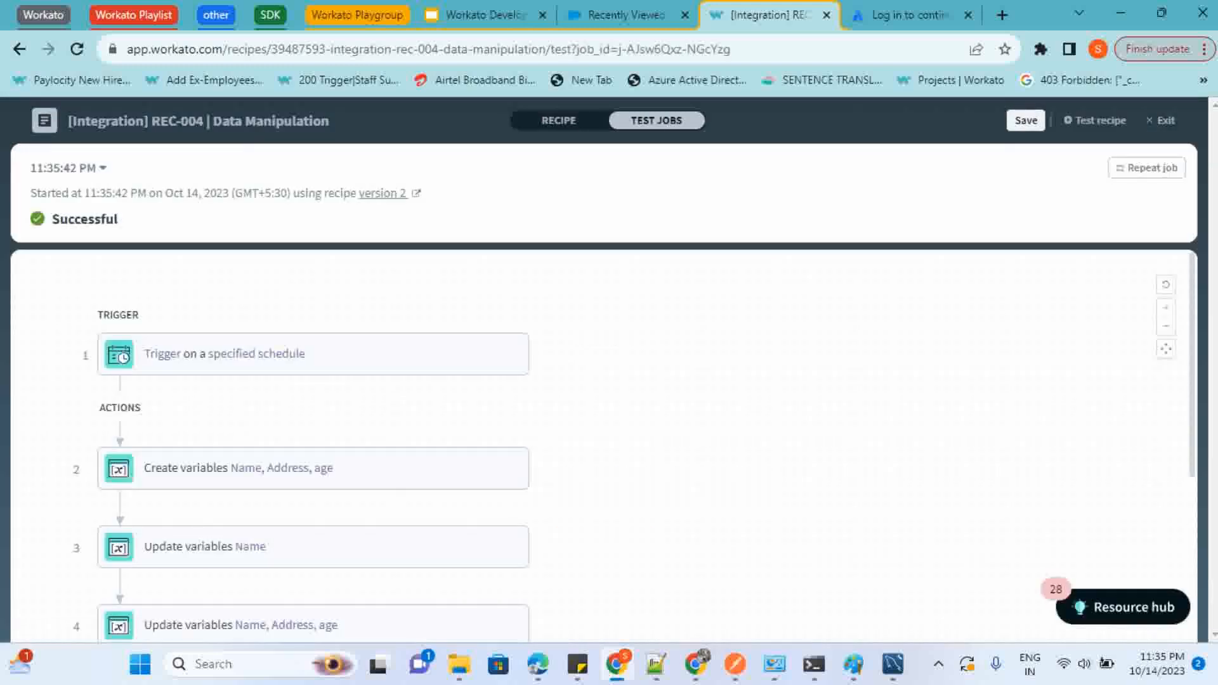
scroll(331, 444, down, 2)
click(331, 328)
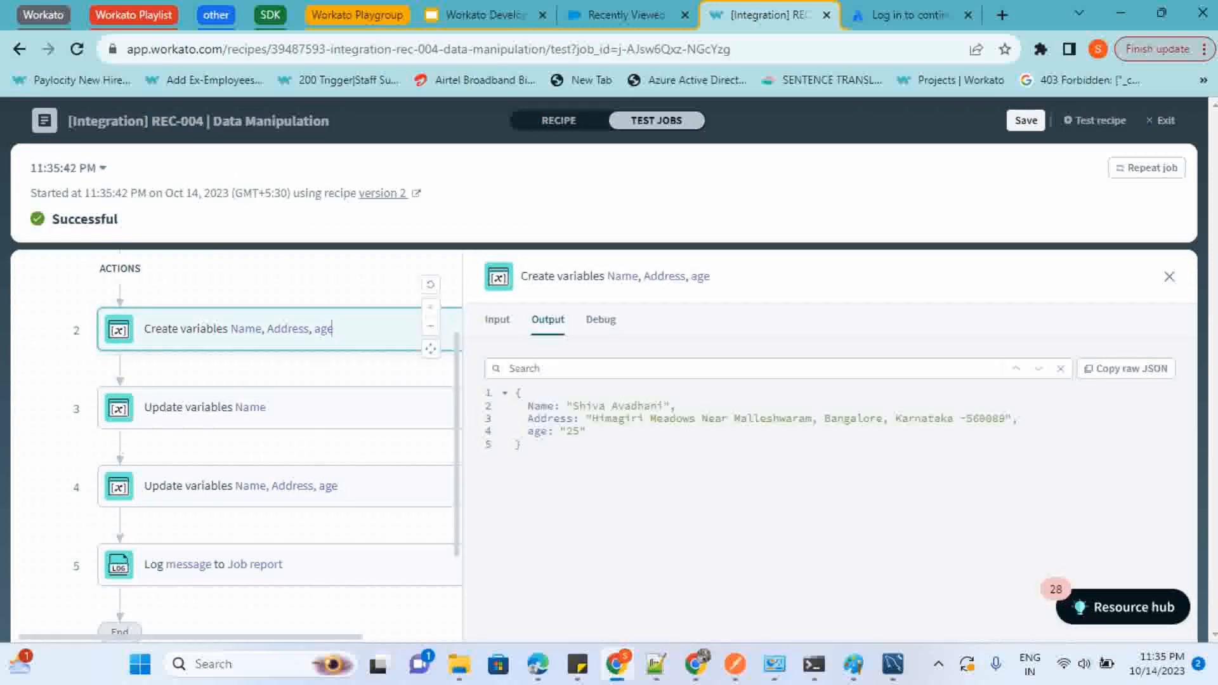
Inspect the step 3 Update variables output and highlight the Name value produced by the gsub formula
click(265, 406)
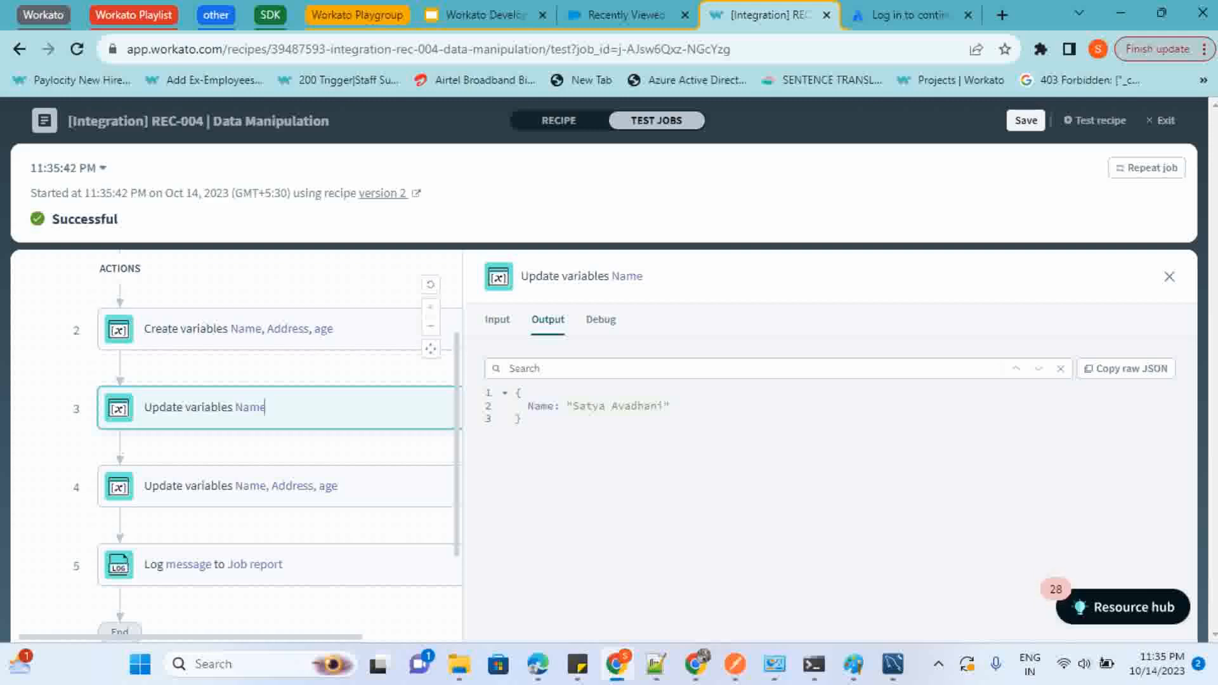
drag(573, 405, 663, 406)
click(522, 419)
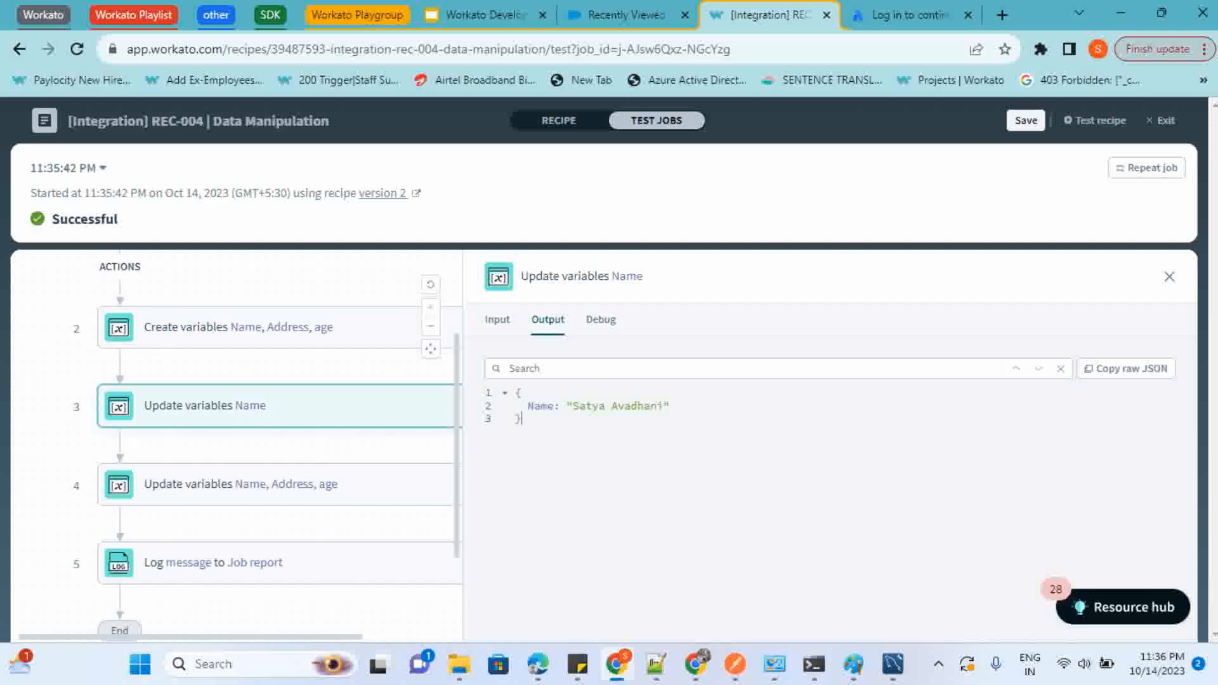
Expand the step 4 output's Address array and compare it with the original Address string in the step 2 output
scroll(151, 457, down, 1)
click(151, 457)
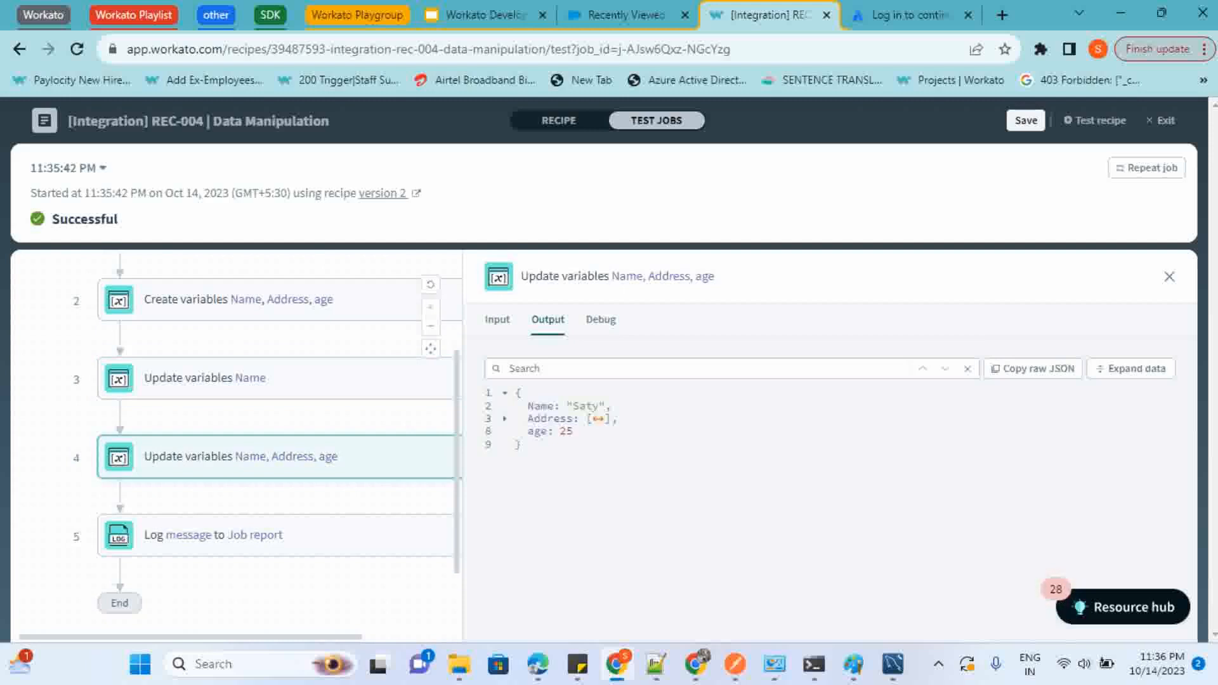
click(1132, 369)
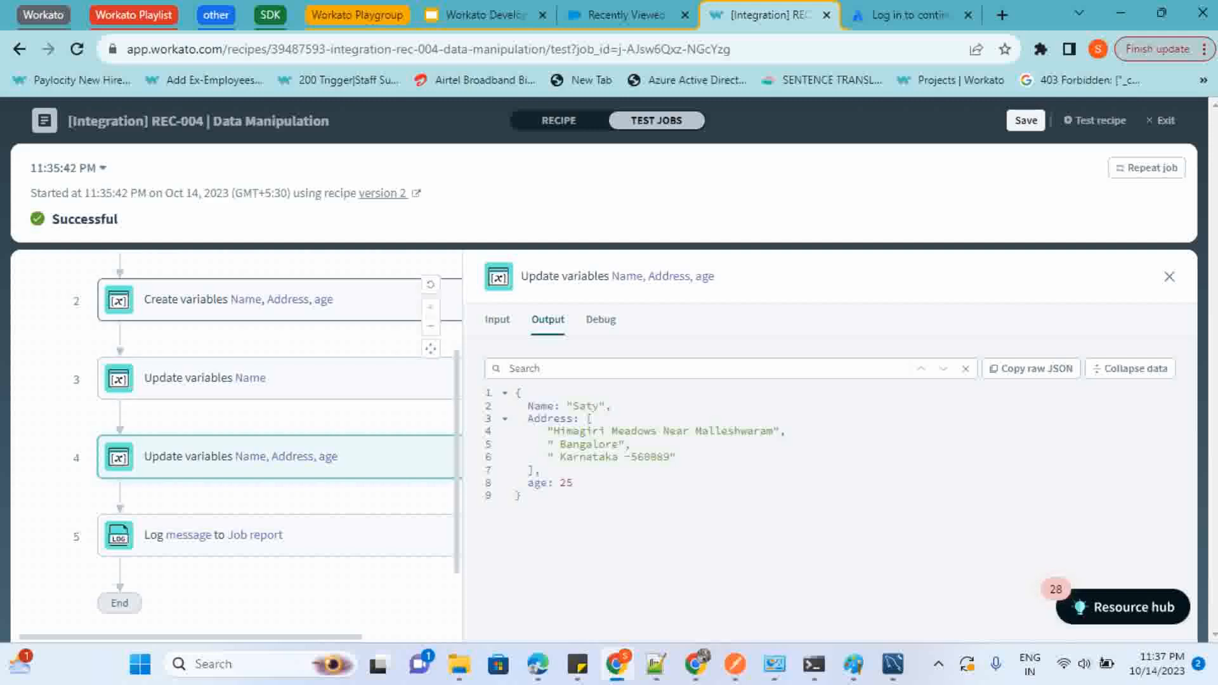
click(333, 299)
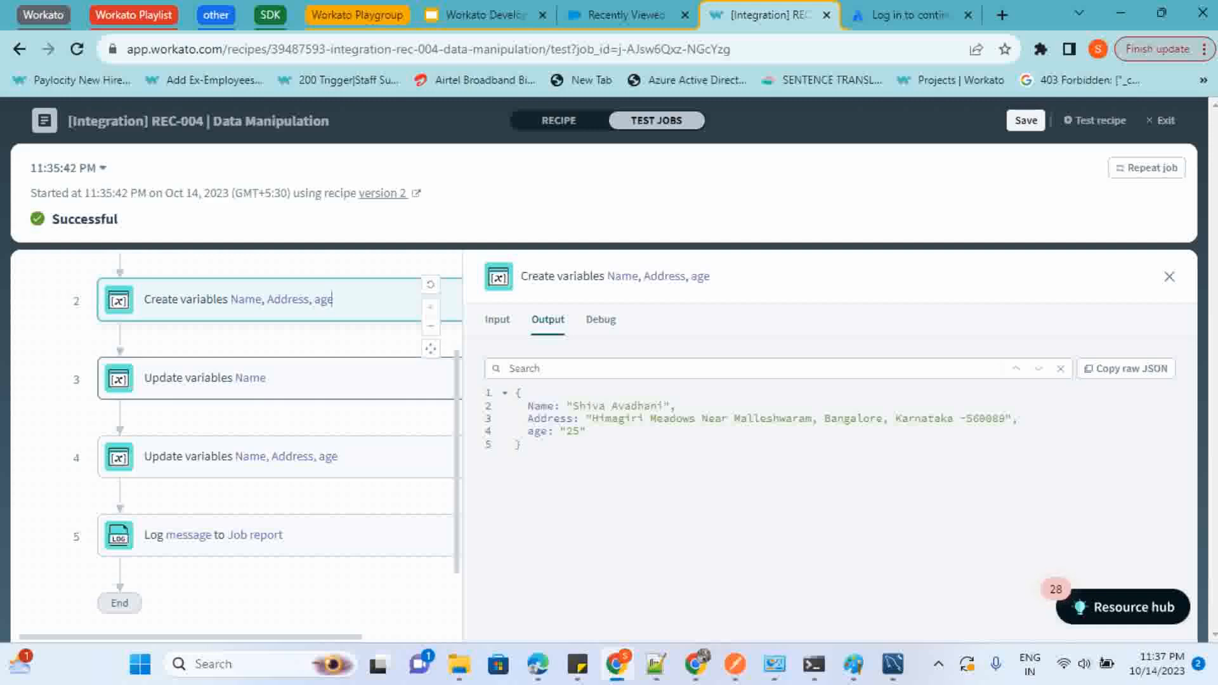
click(254, 456)
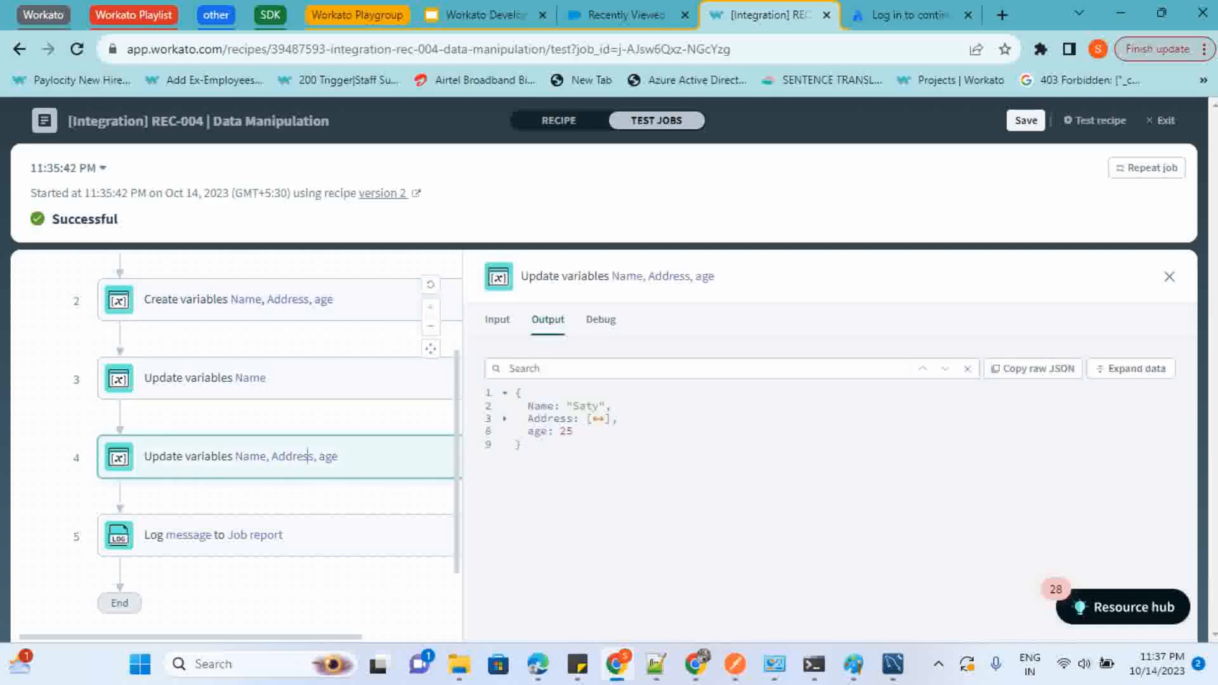
click(1131, 368)
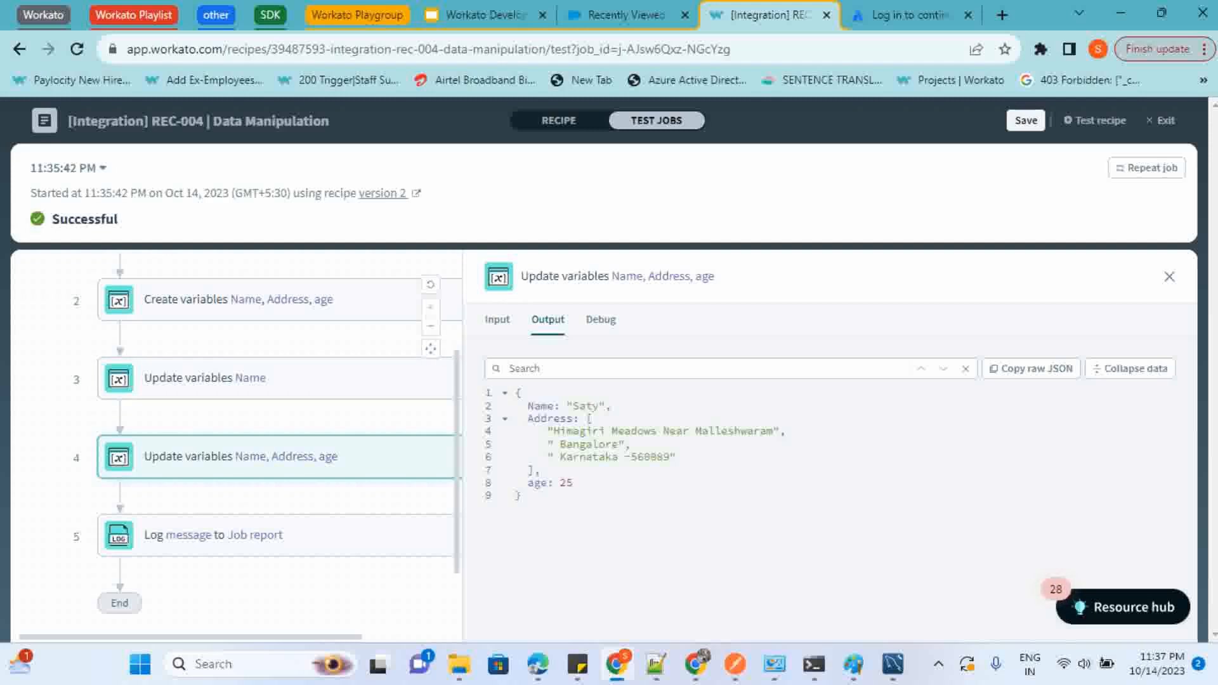
Compare the age value in the step 2 output with the to_i result in step 4, highlighting the converted number
click(282, 299)
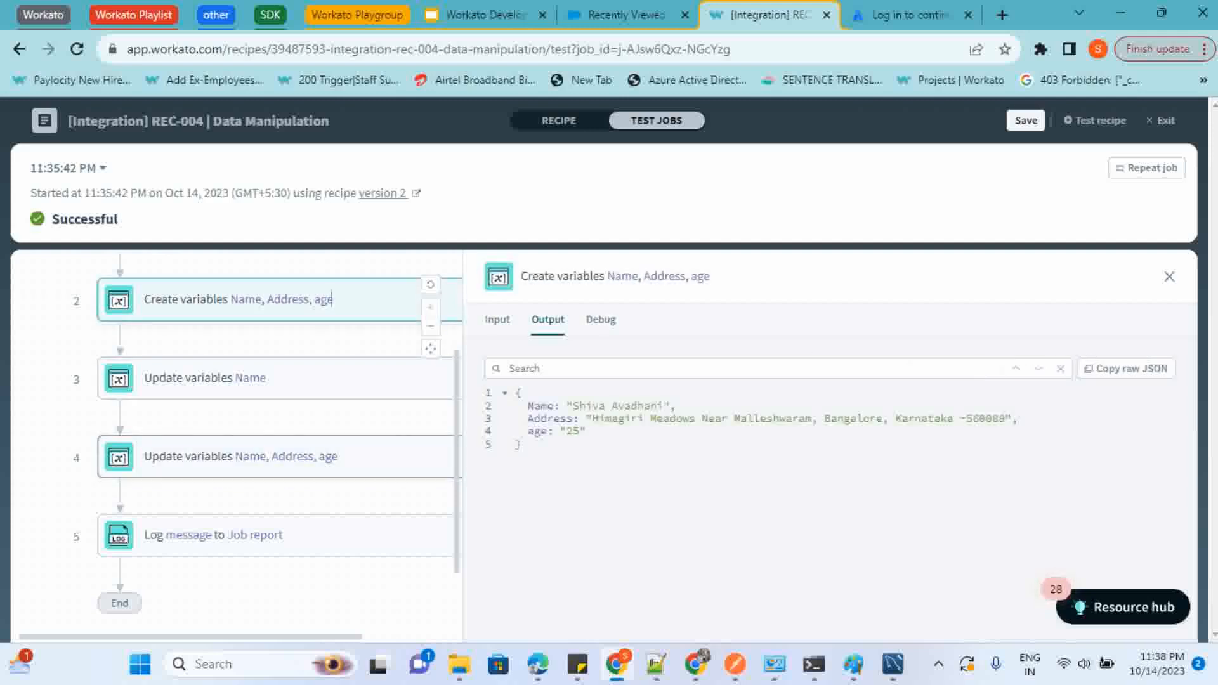
click(336, 456)
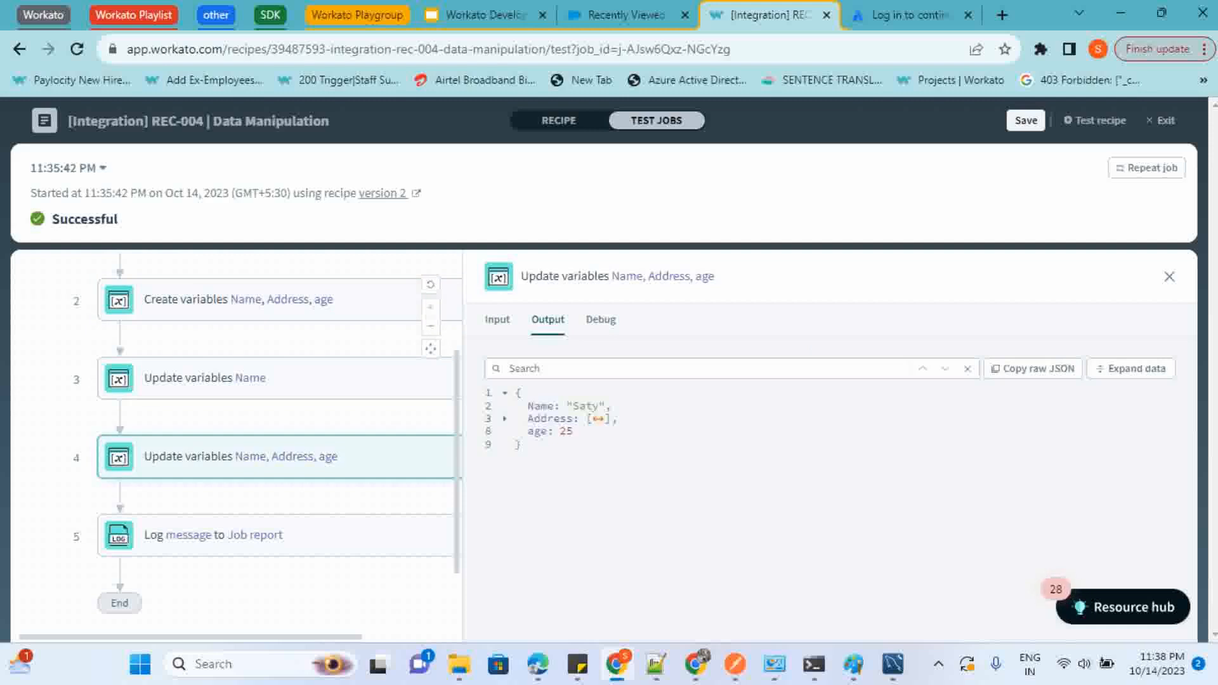
double_click(565, 431)
Inspect the step 5 Log message output and highlight the month and day parts of the formatted date
click(282, 535)
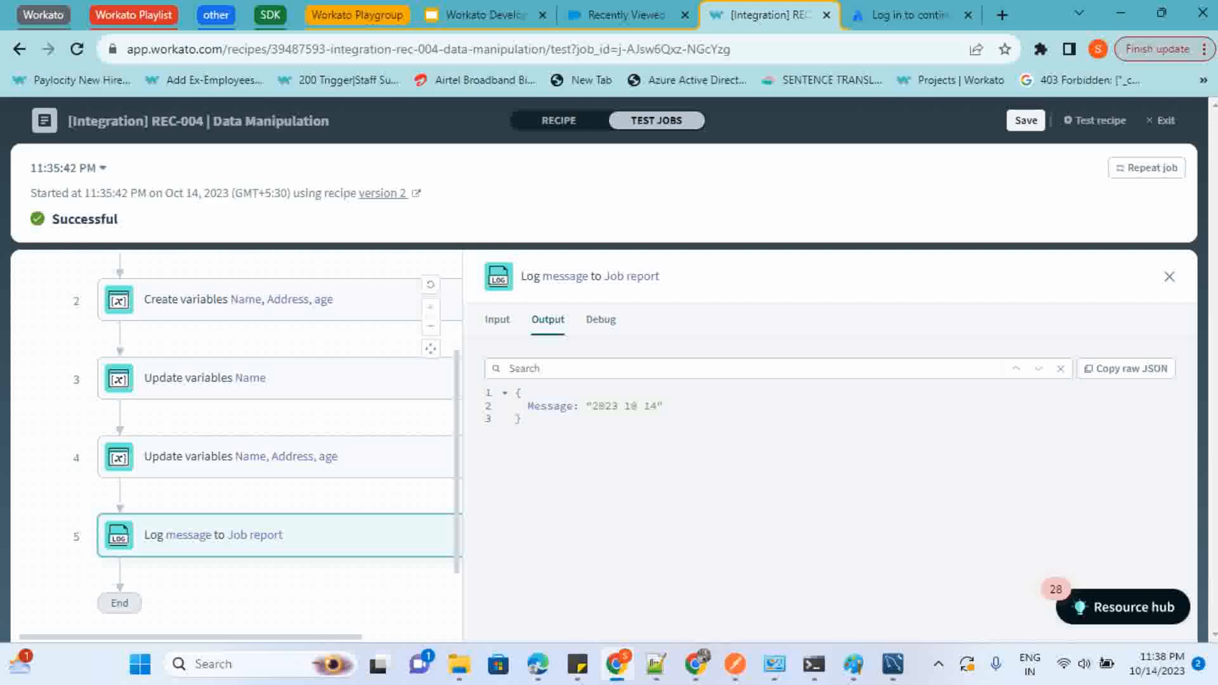
double_click(631, 405)
double_click(650, 406)
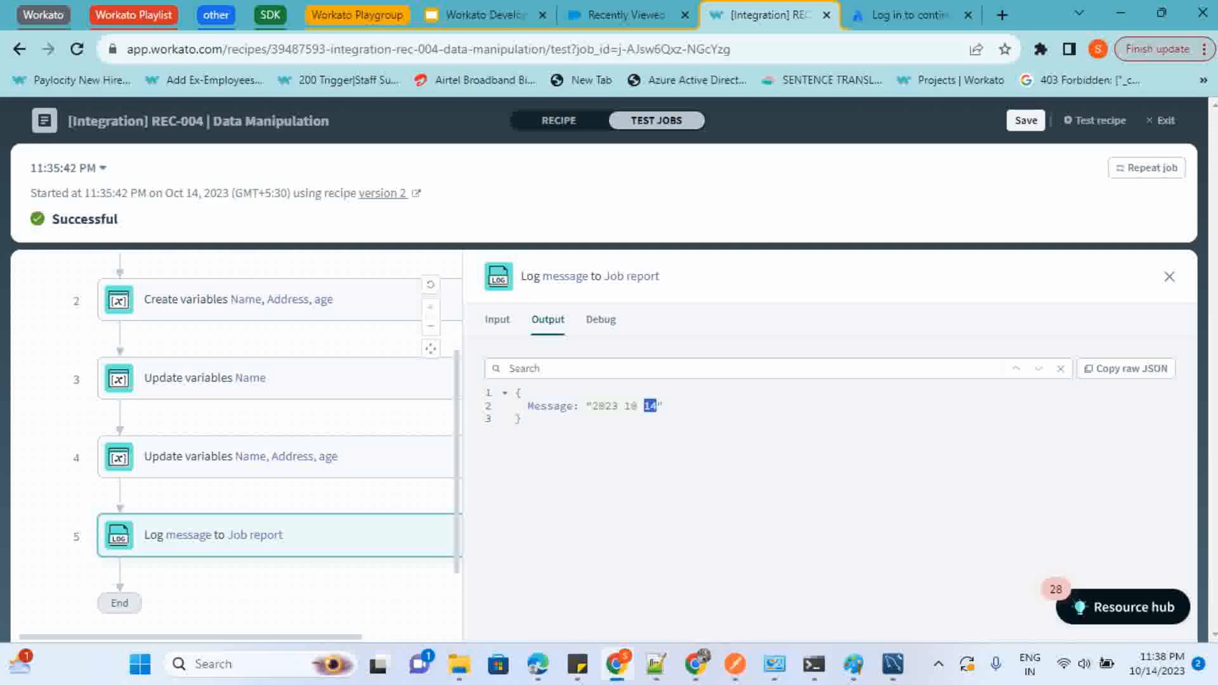